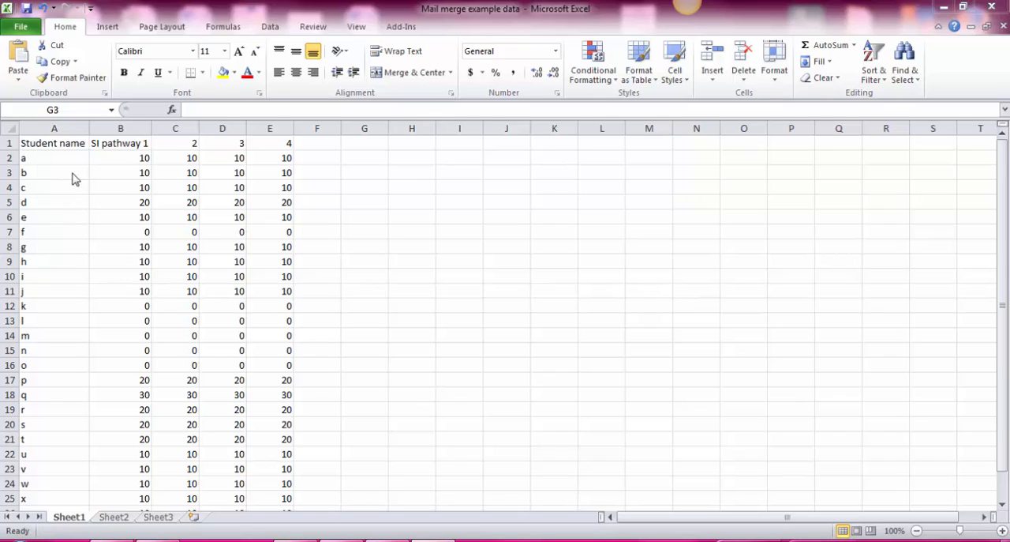
Examine the header cells of the student data sheet, from SI pathway 1 through pathways 2, 3 and 4.
{"action": "left_click", "coordinate": [124, 142]}
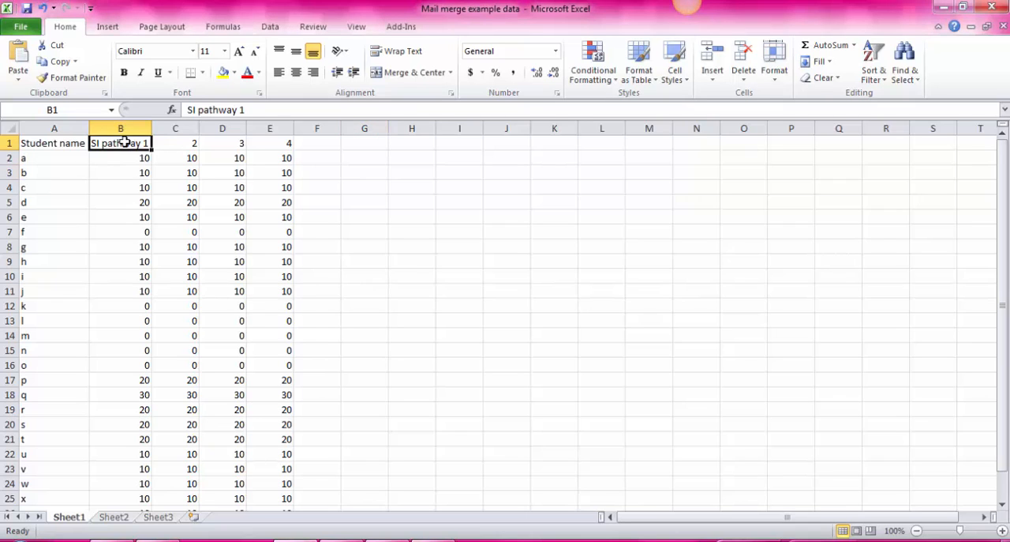
{"action": "left_click", "coordinate": [169, 140]}
{"action": "left_click", "coordinate": [150, 145]}
{"action": "left_click", "coordinate": [191, 142]}
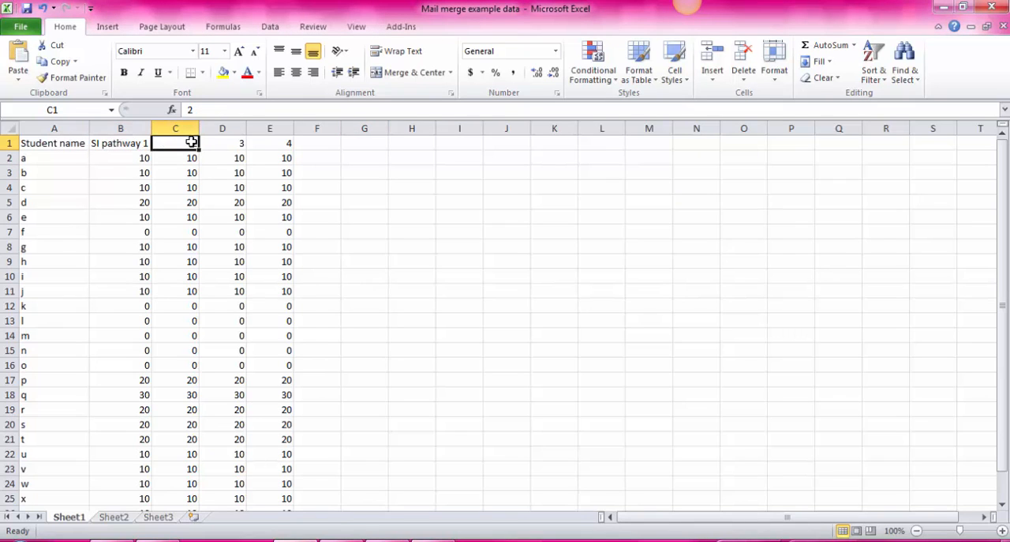
{"action": "left_click", "coordinate": [222, 142]}
{"action": "left_click", "coordinate": [285, 144]}
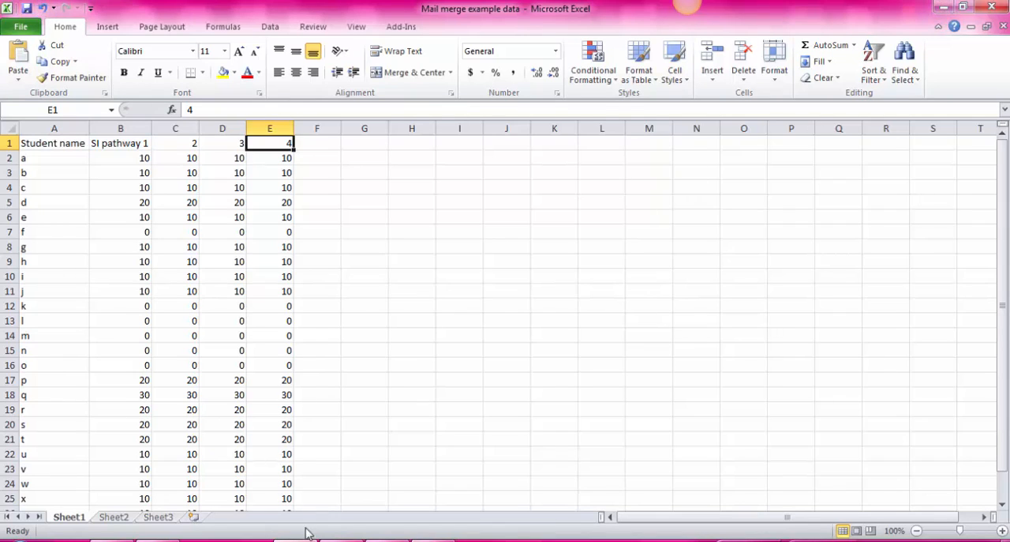
Switch to the SI mail merge templete document in Word and review the letter text and its ELA and Math pathway tables.
{"action": "left_click", "coordinate": [341, 540]}
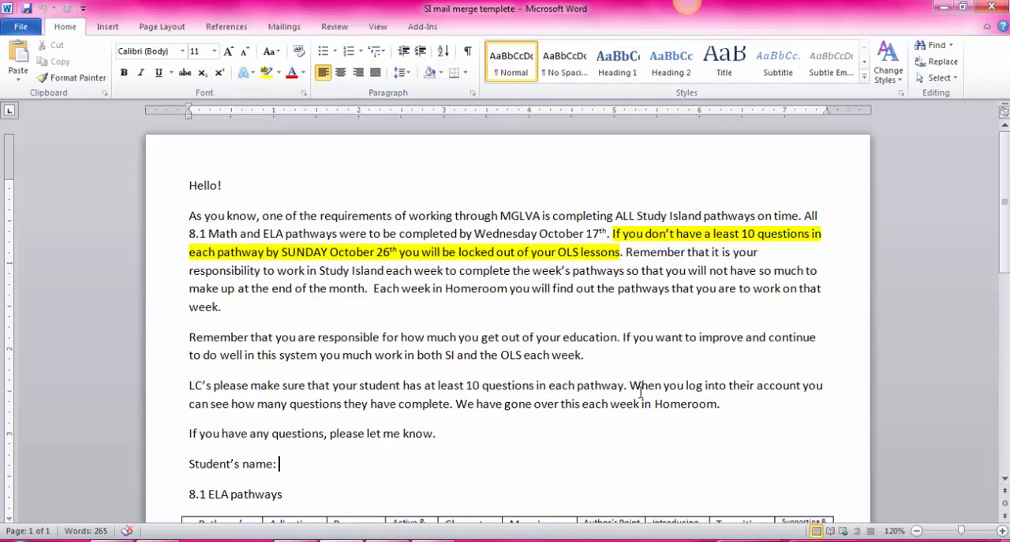
{"action": "scroll", "coordinate": [629, 372], "scroll_direction": "down", "scroll_amount": 2}
{"action": "scroll", "coordinate": [330, 365], "scroll_direction": "up", "scroll_amount": 2}
{"action": "scroll", "coordinate": [507, 469], "scroll_direction": "down", "scroll_amount": 4}
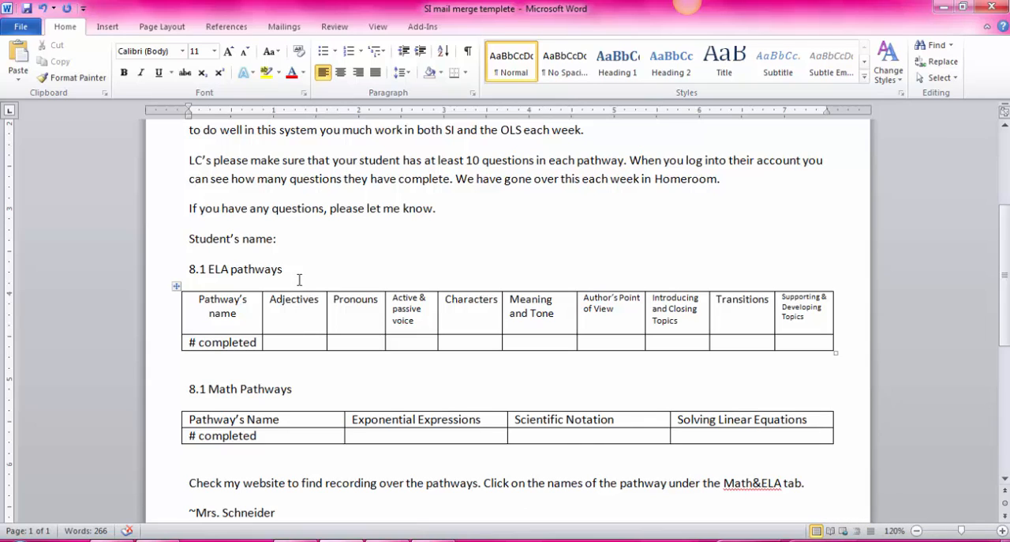
{"action": "left_click", "coordinate": [299, 320]}
{"action": "double_click", "coordinate": [345, 323]}
{"action": "left_click", "coordinate": [349, 326]}
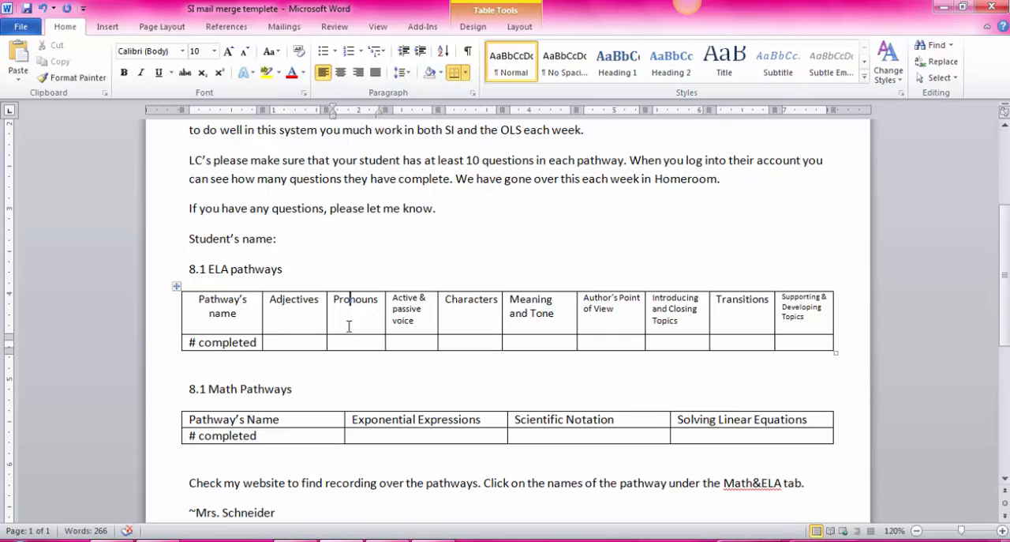
{"action": "left_click", "coordinate": [306, 345]}
{"action": "left_click", "coordinate": [379, 372]}
{"action": "scroll", "coordinate": [379, 370], "scroll_direction": "down", "scroll_amount": 3}
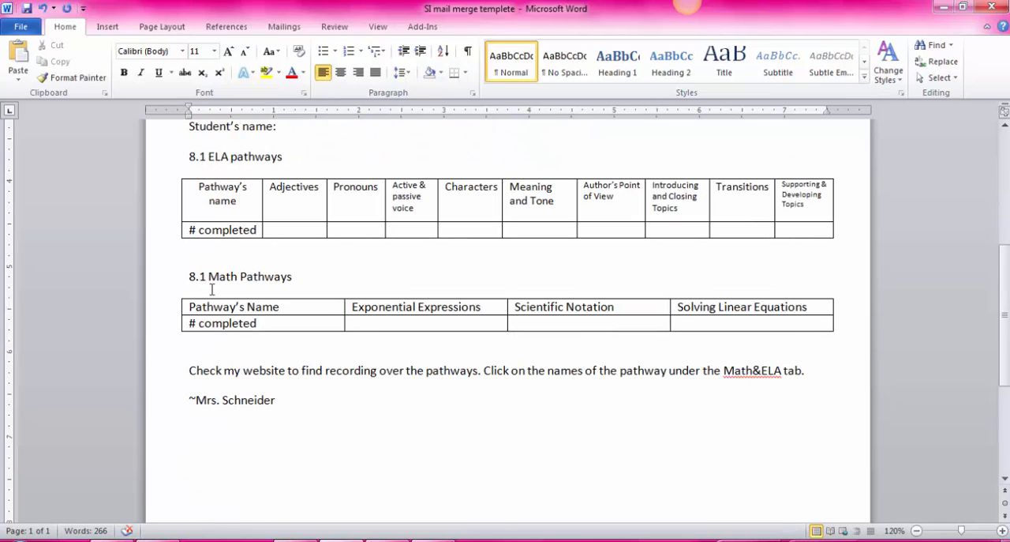
{"action": "scroll", "coordinate": [473, 363], "scroll_direction": "up", "scroll_amount": 3}
{"action": "scroll", "coordinate": [512, 372], "scroll_direction": "up", "scroll_amount": 3}
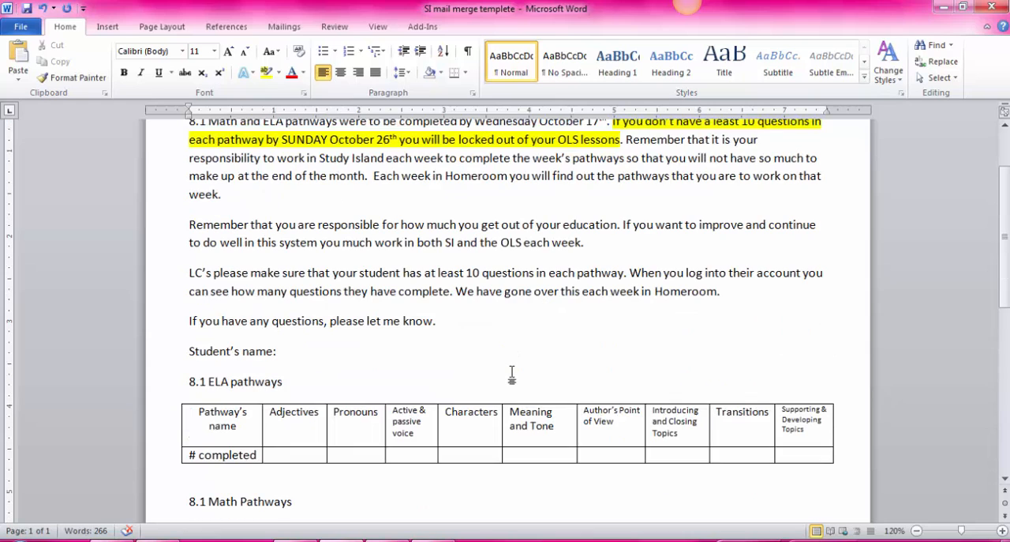
{"action": "scroll", "coordinate": [511, 372], "scroll_direction": "up", "scroll_amount": 3}
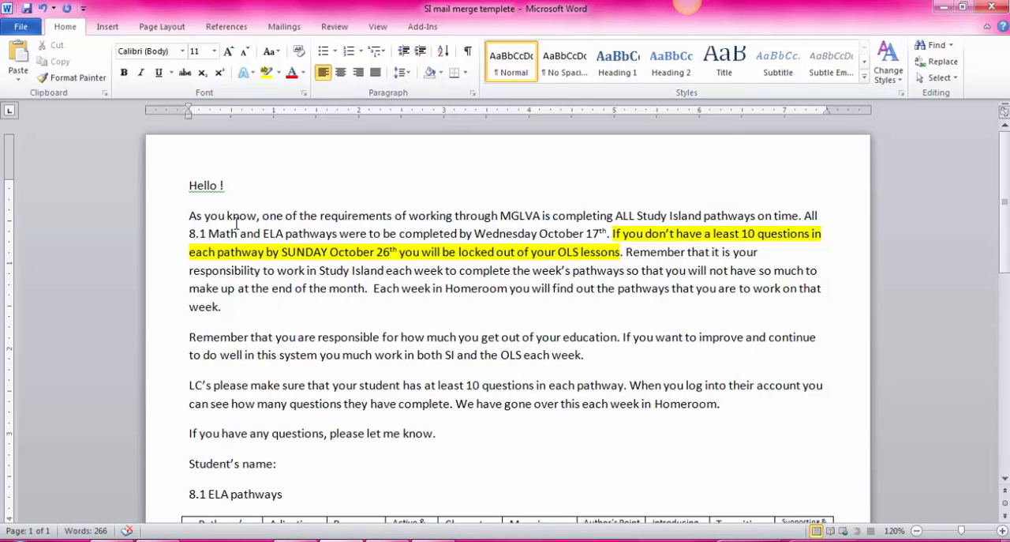
Start the Step by Step Mail Merge Wizard for Letters, using the current document, and proceed to selecting recipients.
{"action": "left_click", "coordinate": [285, 32]}
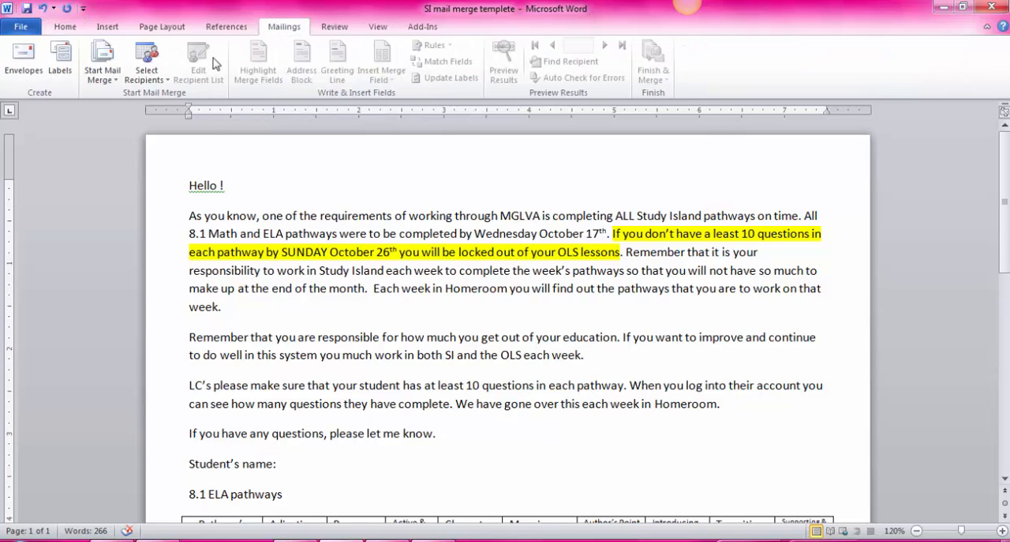
{"action": "left_click", "coordinate": [105, 86]}
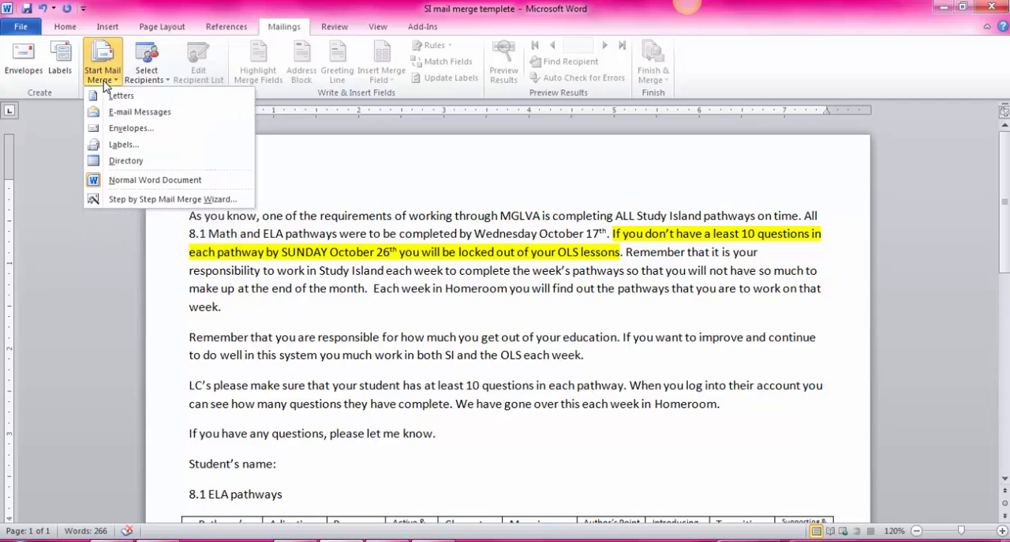
{"action": "left_click", "coordinate": [142, 200]}
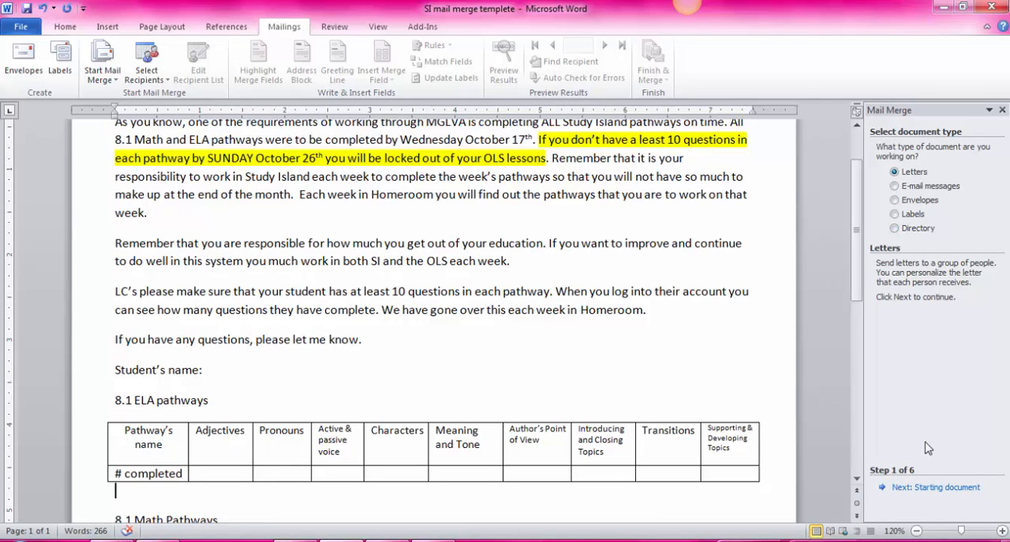
{"action": "left_click", "coordinate": [922, 487]}
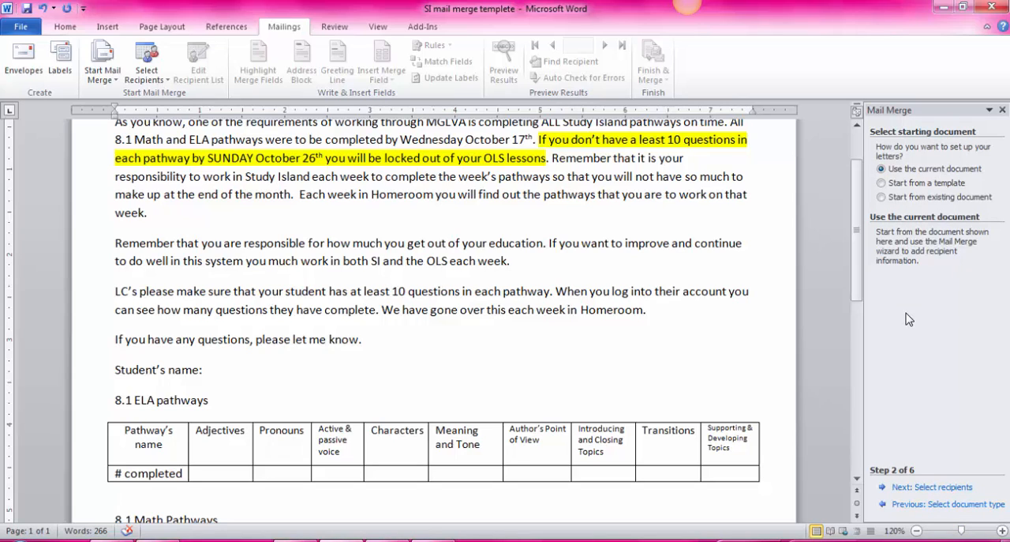
{"action": "left_click", "coordinate": [943, 487]}
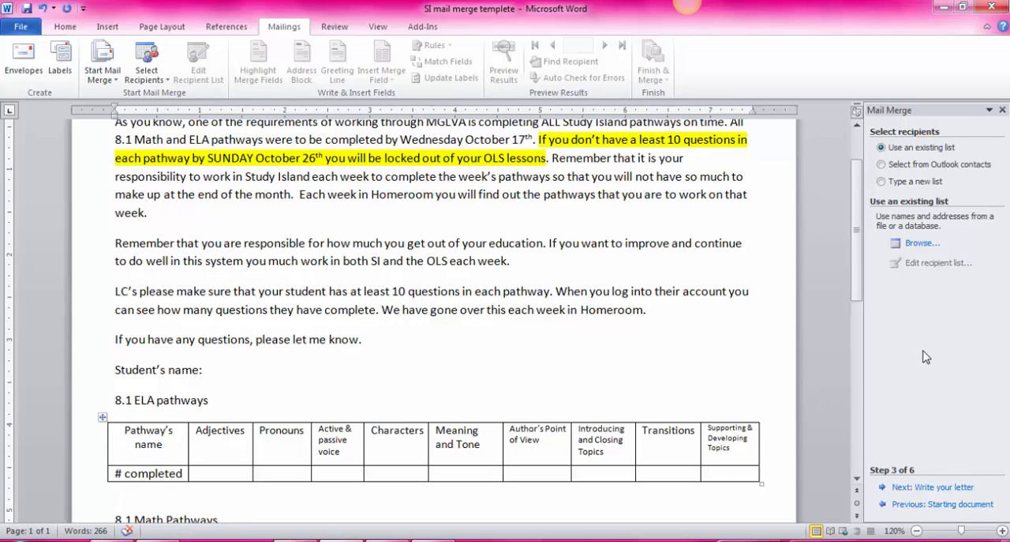
Use the existing list Mail merge example data.xlsx from the Desktop as data source, with Sheet1$ and first-row column headers.
{"action": "left_click", "coordinate": [940, 488]}
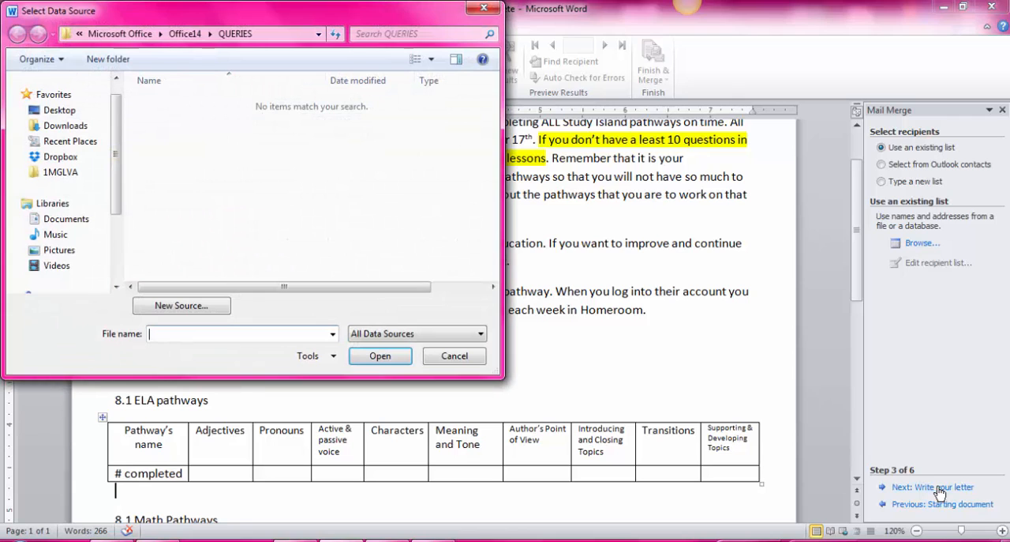
{"action": "left_click", "coordinate": [79, 111]}
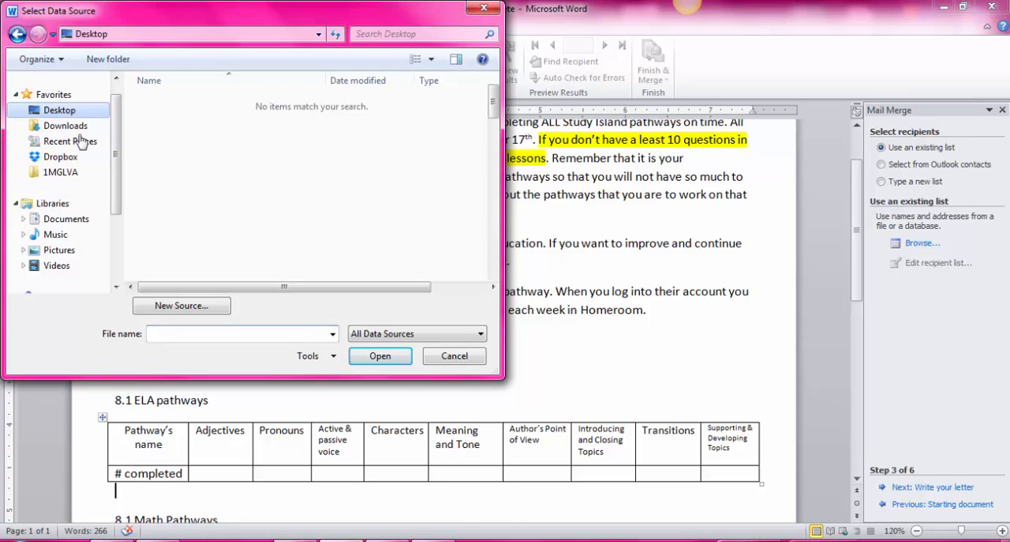
{"action": "scroll", "coordinate": [427, 262], "scroll_direction": "down", "scroll_amount": 5}
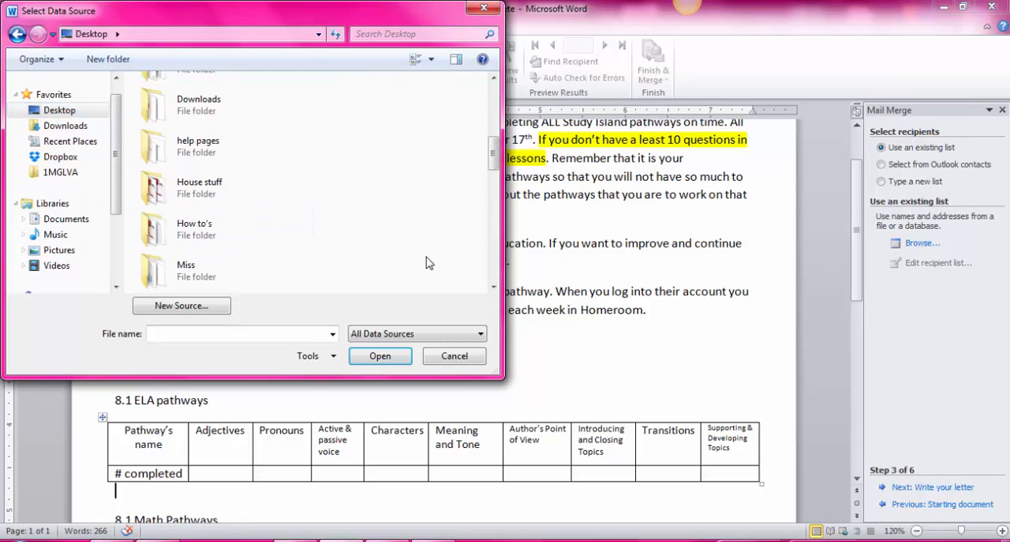
{"action": "scroll", "coordinate": [427, 262], "scroll_direction": "down", "scroll_amount": 8}
{"action": "double_click", "coordinate": [232, 149]}
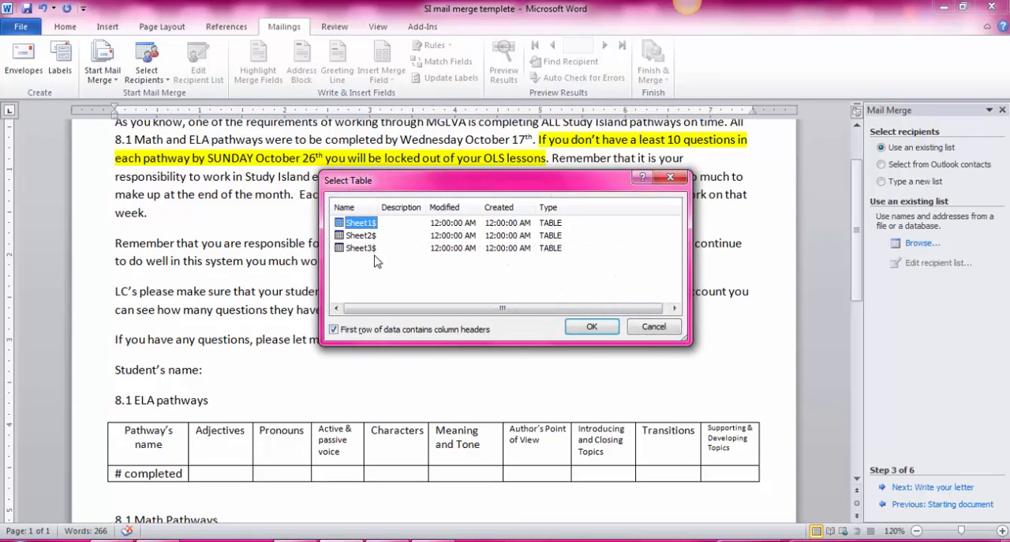
{"action": "left_click", "coordinate": [581, 332]}
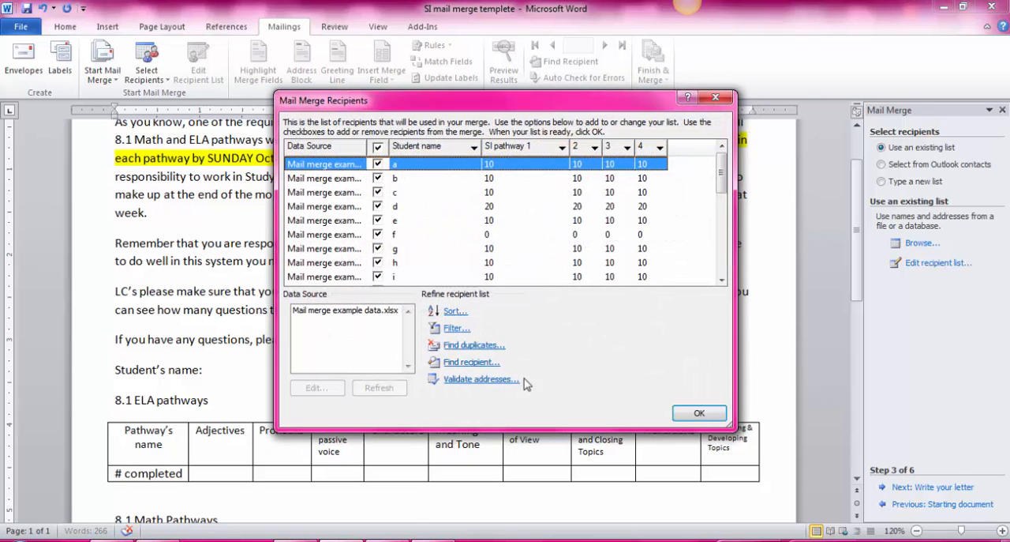
Accept the recipient list with all students checked and proceed to writing the letter.
{"action": "left_click", "coordinate": [379, 147]}
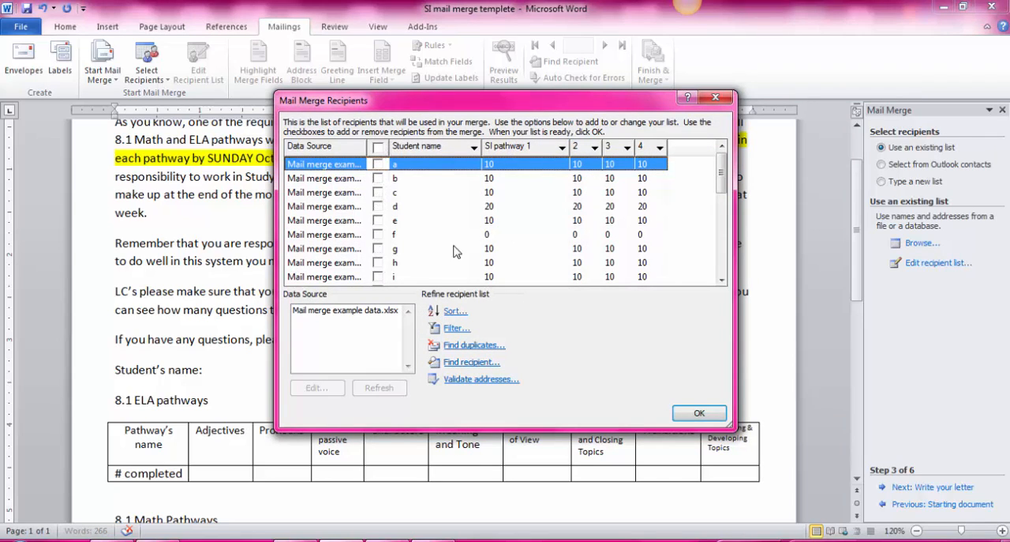
{"action": "left_click", "coordinate": [378, 147]}
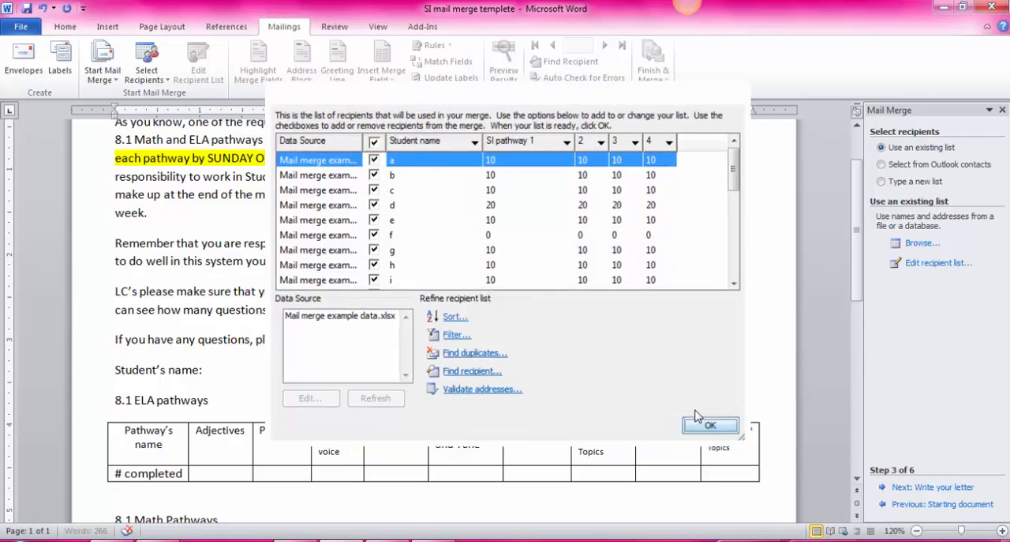
{"action": "left_click", "coordinate": [699, 414]}
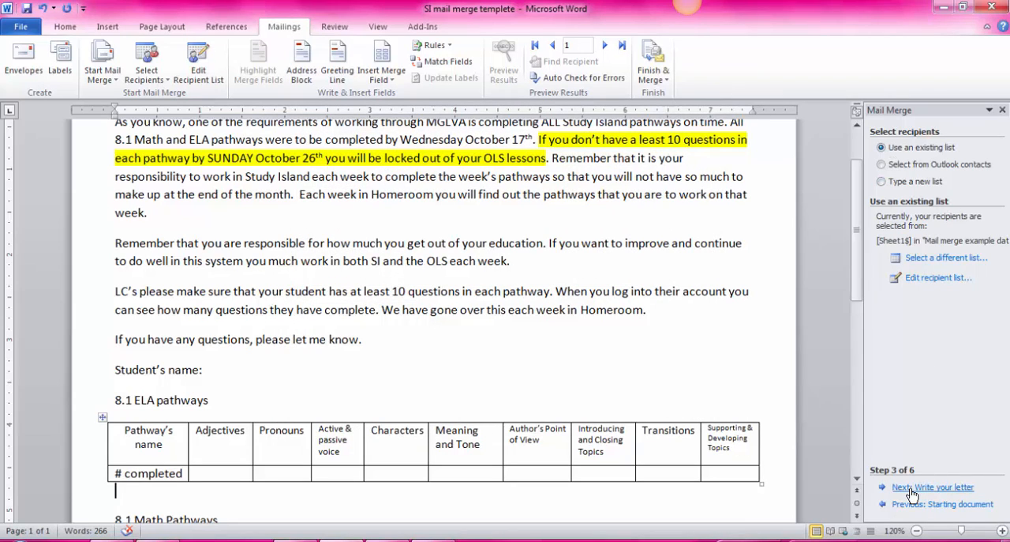
{"action": "left_click", "coordinate": [930, 485]}
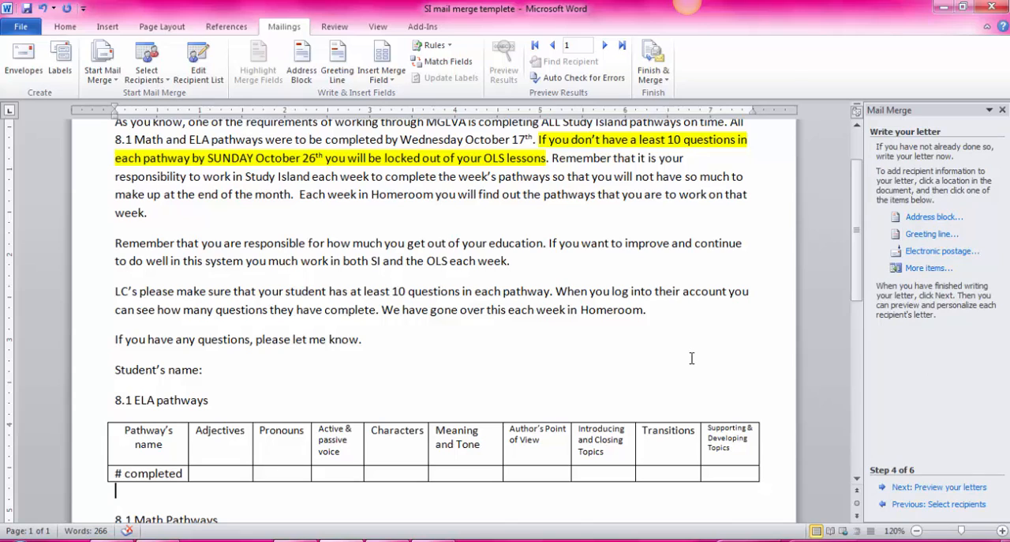
Insert the Student name merge field after "Hello" in the greeting, before the exclamation mark.
{"action": "scroll", "coordinate": [692, 359], "scroll_direction": "up", "scroll_amount": 2}
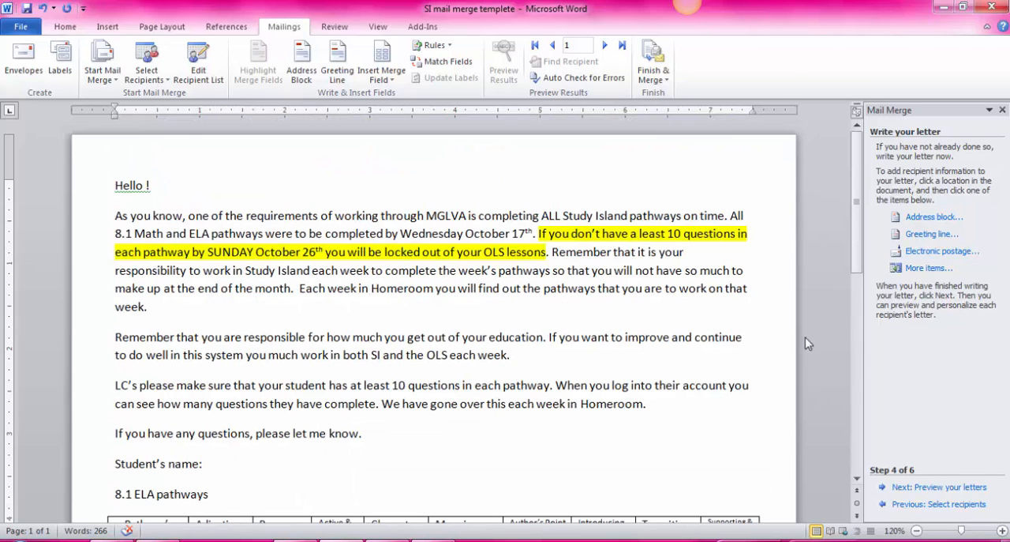
{"action": "left_click", "coordinate": [145, 186]}
{"action": "left_click", "coordinate": [935, 271]}
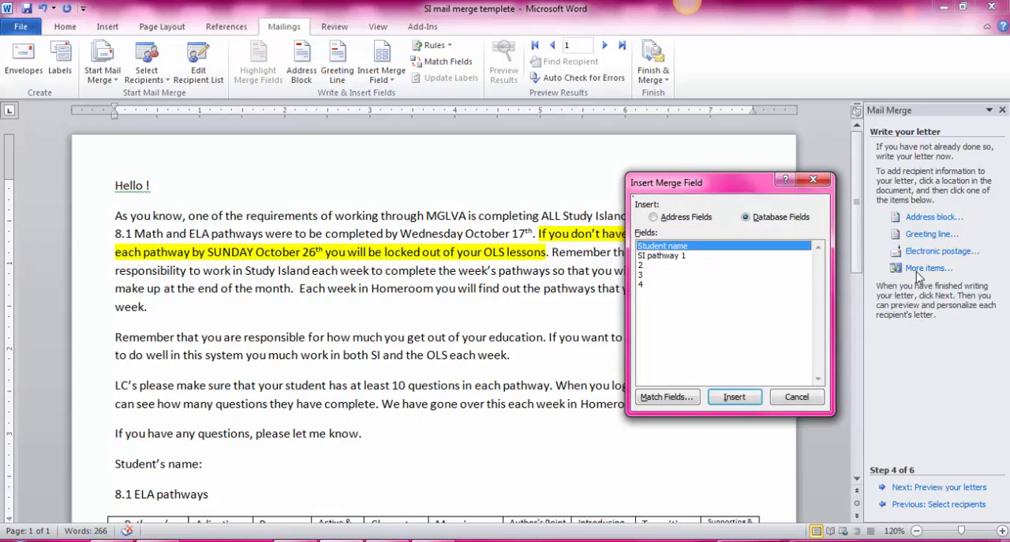
{"action": "left_click", "coordinate": [734, 397]}
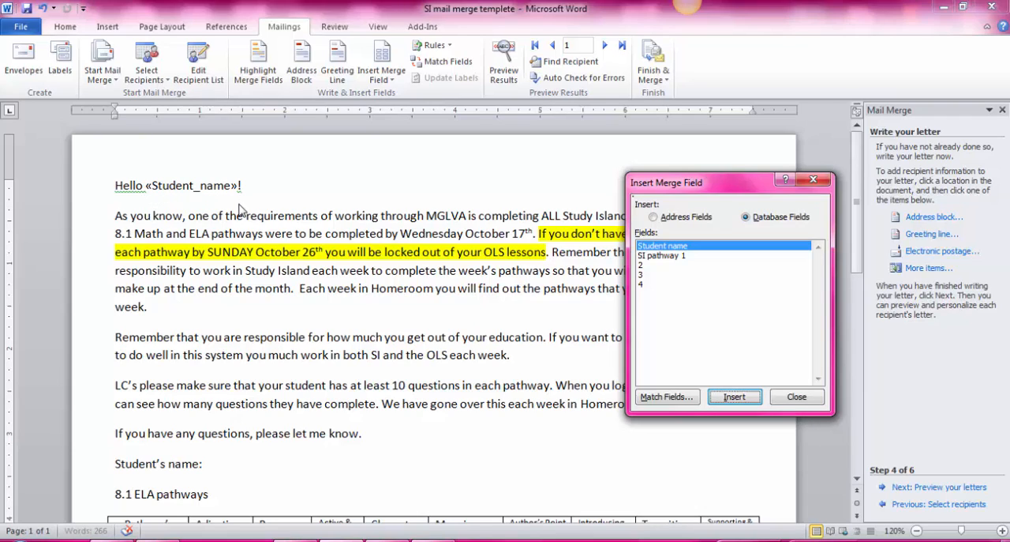
{"action": "left_click", "coordinate": [790, 401]}
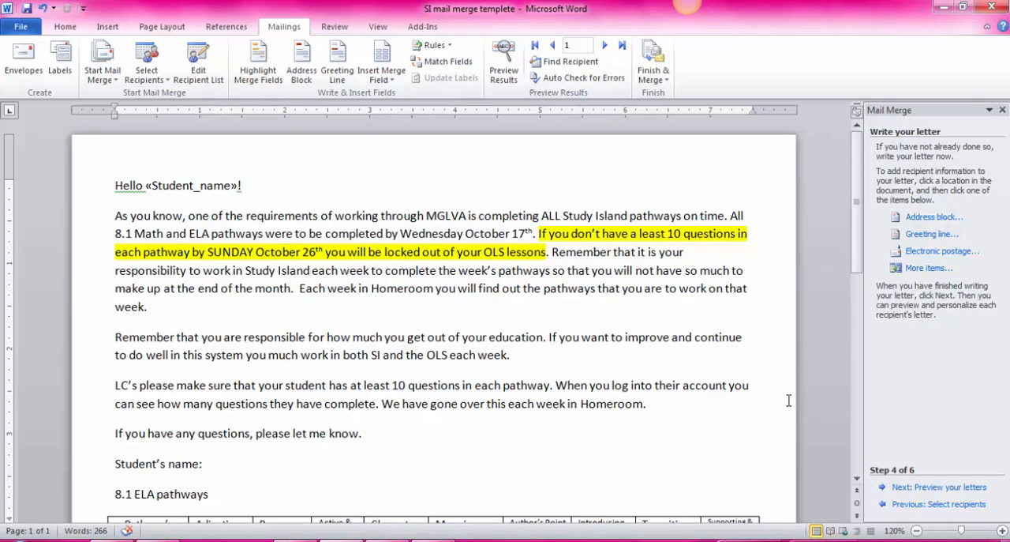
Insert the Student name merge field after the "Student's name:" label above the ELA pathways table.
{"action": "scroll", "coordinate": [311, 433], "scroll_direction": "down", "scroll_amount": 2}
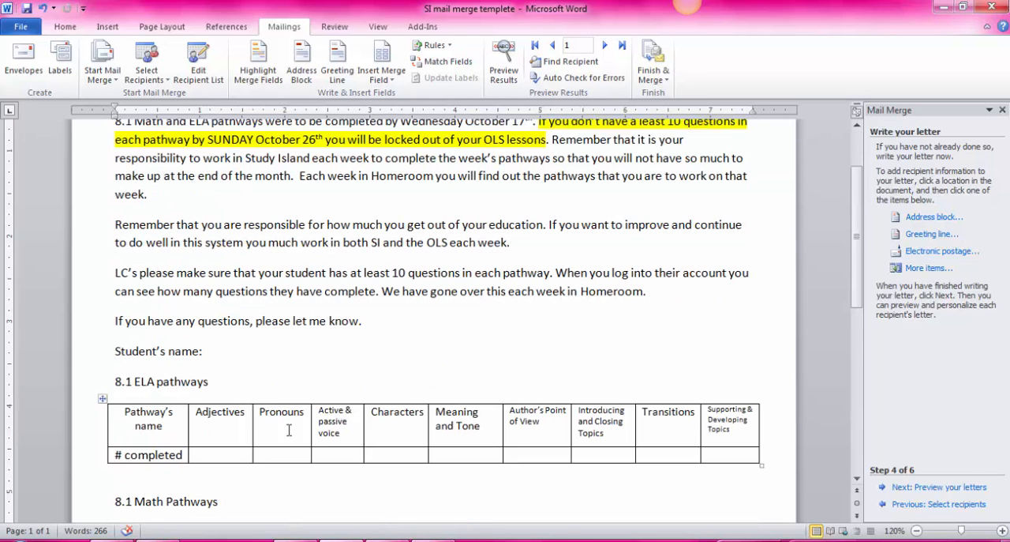
{"action": "left_click", "coordinate": [224, 359]}
{"action": "left_click", "coordinate": [916, 268]}
{"action": "left_click", "coordinate": [735, 396]}
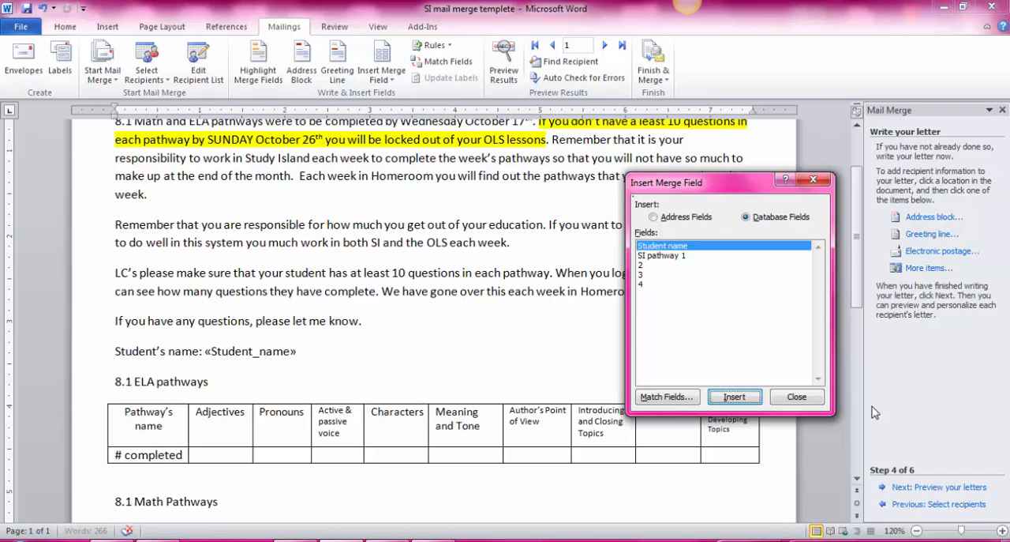
{"action": "left_click", "coordinate": [798, 397]}
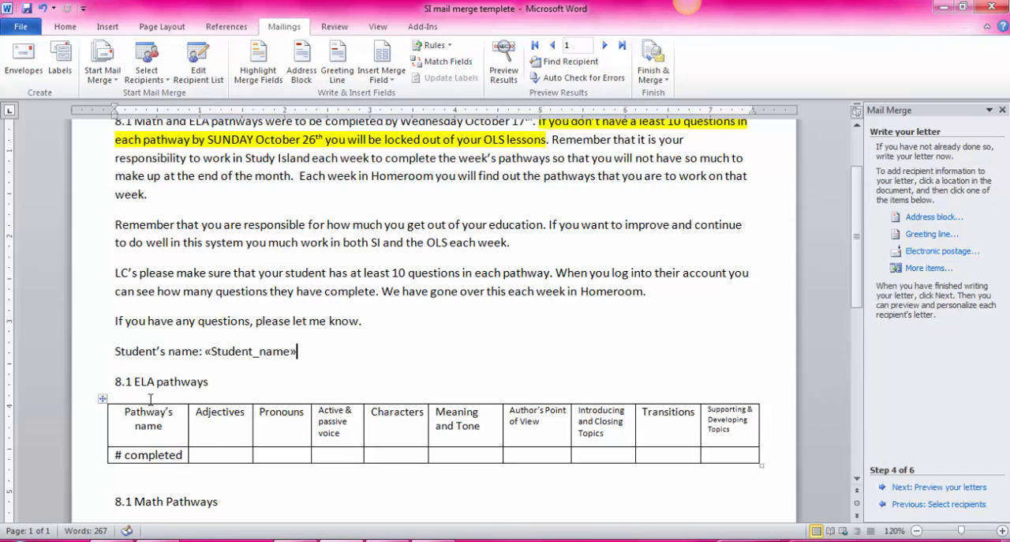
Insert the SI pathway 1 merge field in the # completed cell under Adjectives in the ELA table.
{"action": "left_click", "coordinate": [223, 451]}
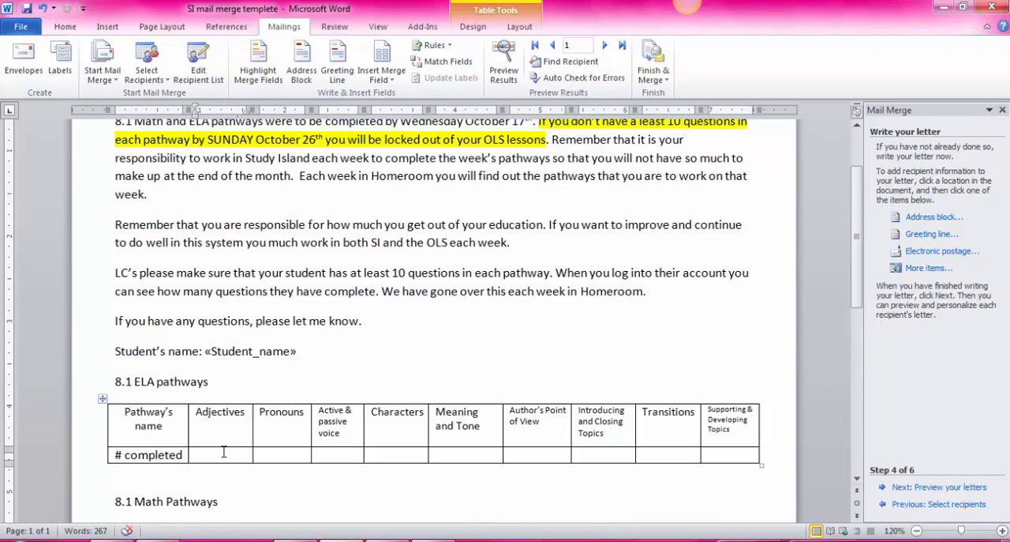
{"action": "left_click", "coordinate": [930, 268]}
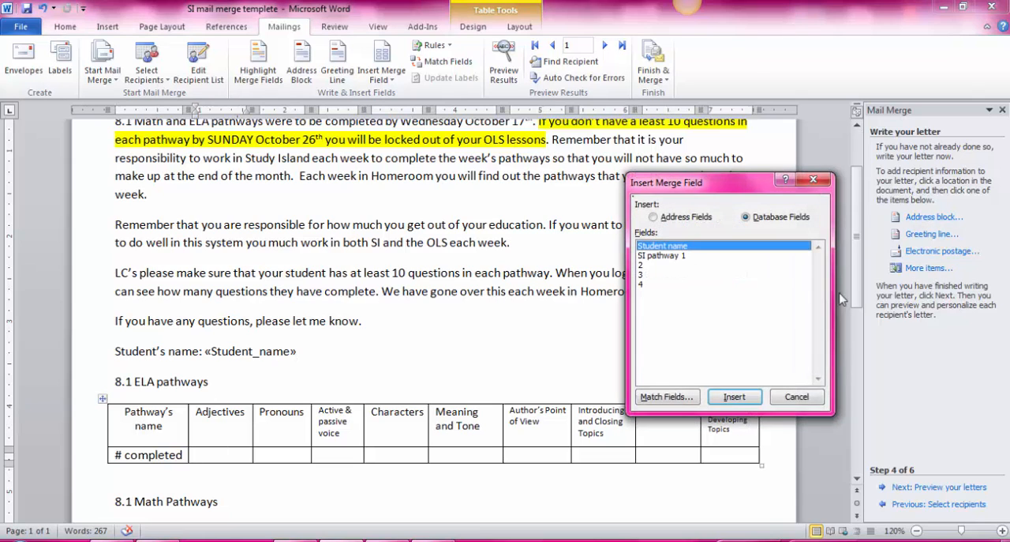
{"action": "left_click", "coordinate": [659, 255]}
{"action": "left_click", "coordinate": [734, 397]}
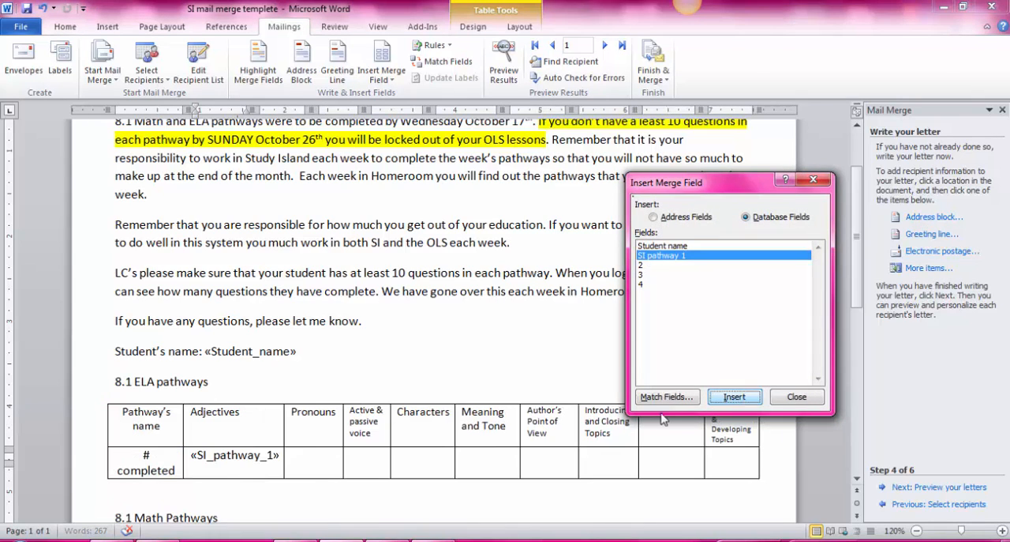
{"action": "left_click", "coordinate": [807, 399]}
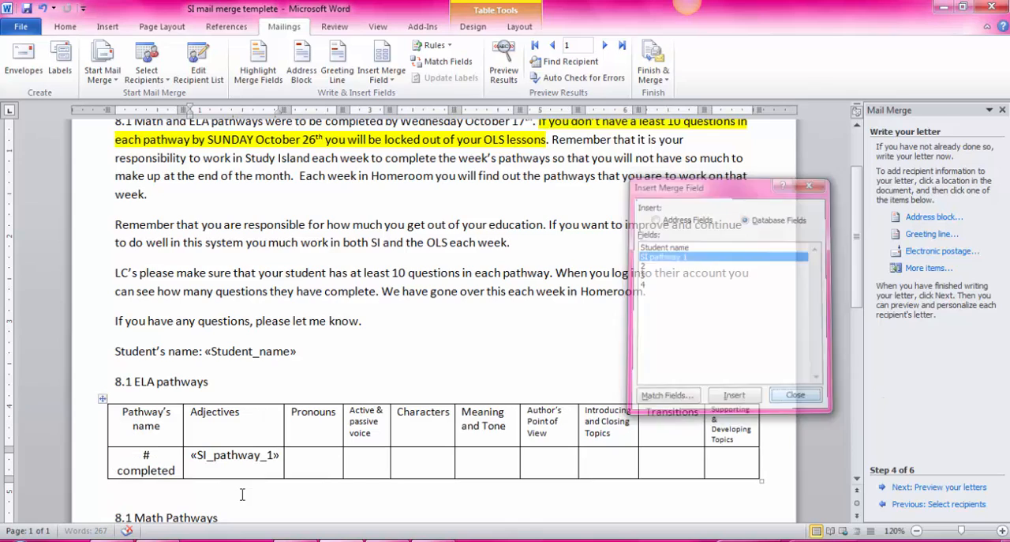
Insert merge field 2 in the # completed cell under Pronouns in the ELA table.
{"action": "left_click", "coordinate": [297, 469]}
{"action": "left_click", "coordinate": [916, 270]}
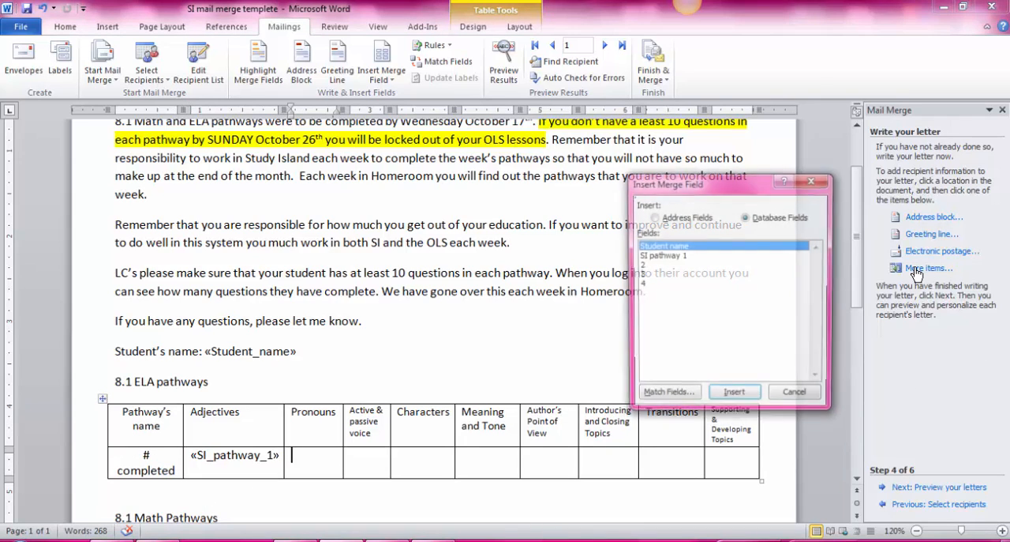
{"action": "left_click", "coordinate": [656, 265]}
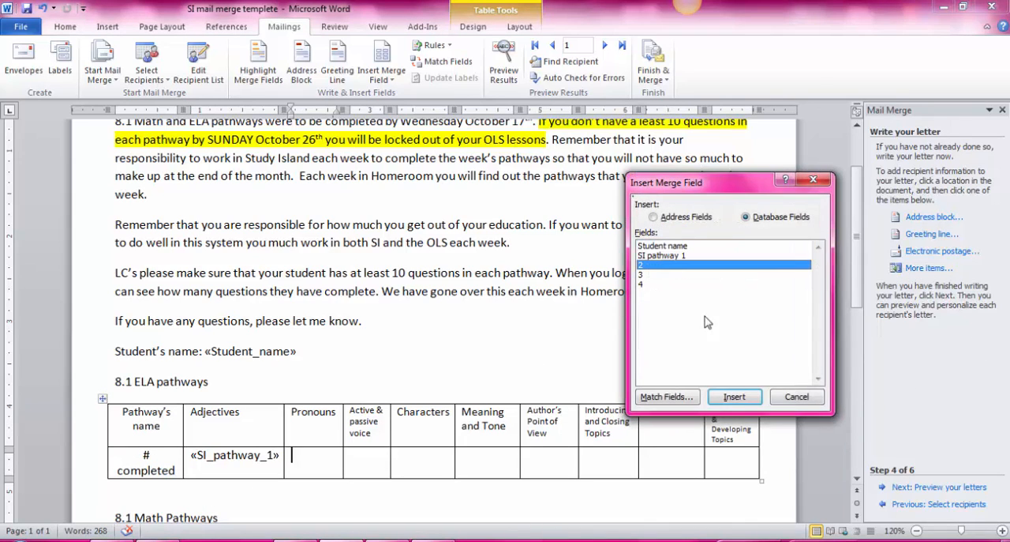
{"action": "left_click", "coordinate": [734, 397]}
{"action": "left_click", "coordinate": [798, 399]}
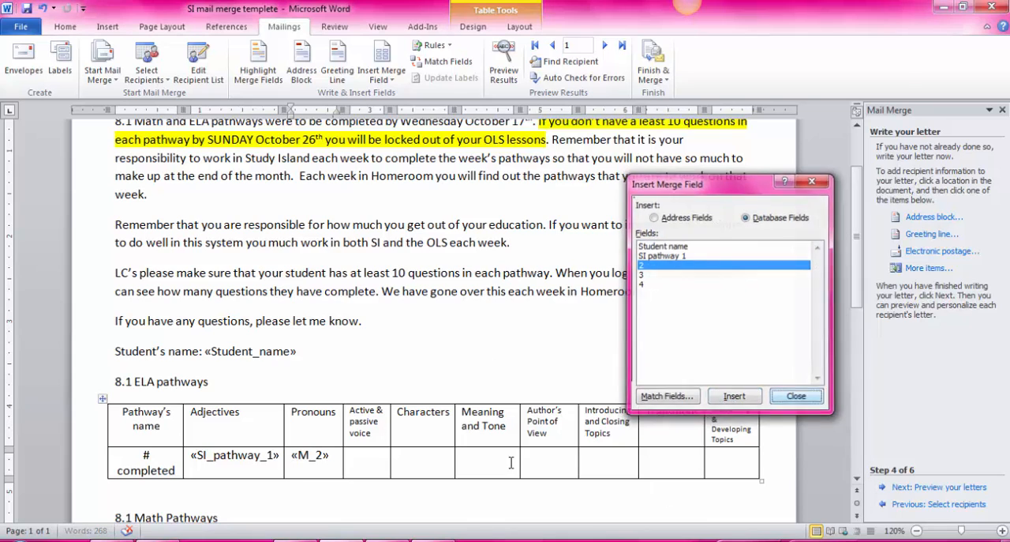
Insert merge field 3 in the # completed cell under Active & passive voice in the ELA table.
{"action": "left_click", "coordinate": [372, 465]}
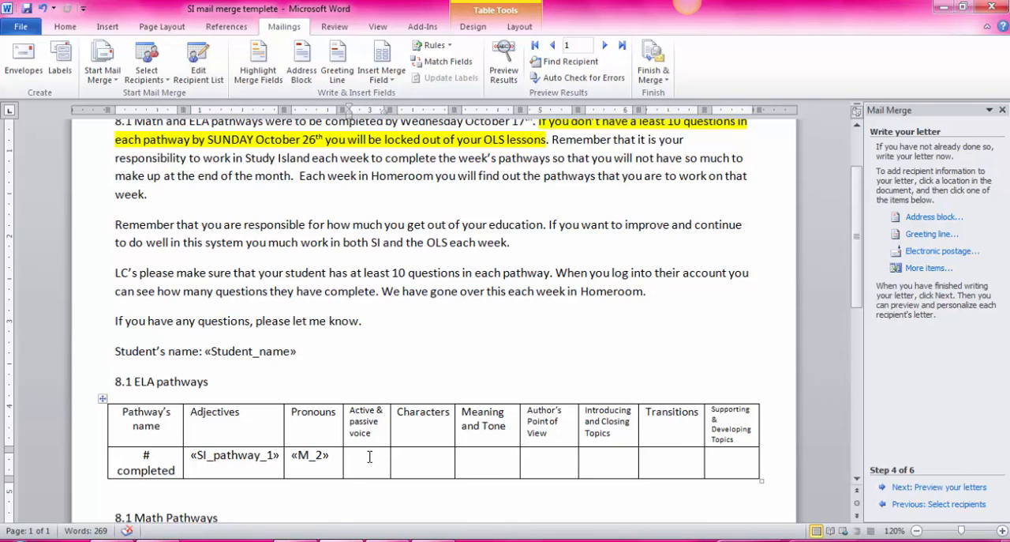
{"action": "left_click", "coordinate": [929, 268]}
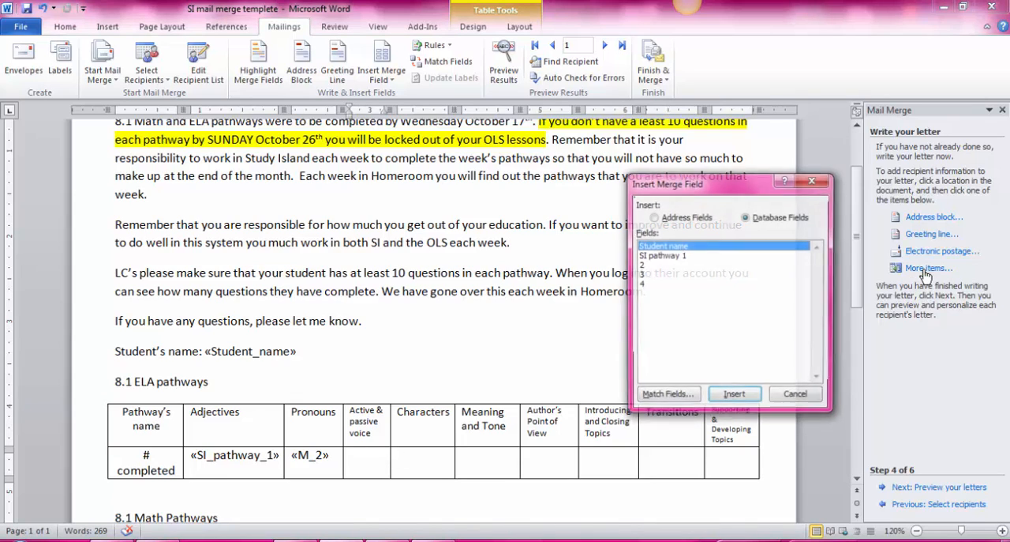
{"action": "left_click", "coordinate": [649, 274]}
{"action": "left_click", "coordinate": [734, 396]}
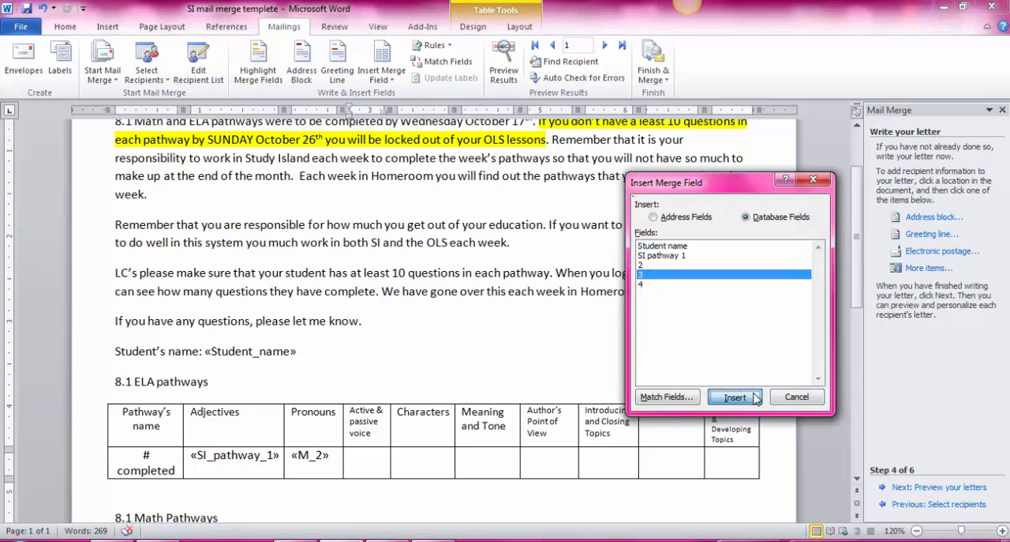
{"action": "left_click", "coordinate": [811, 400]}
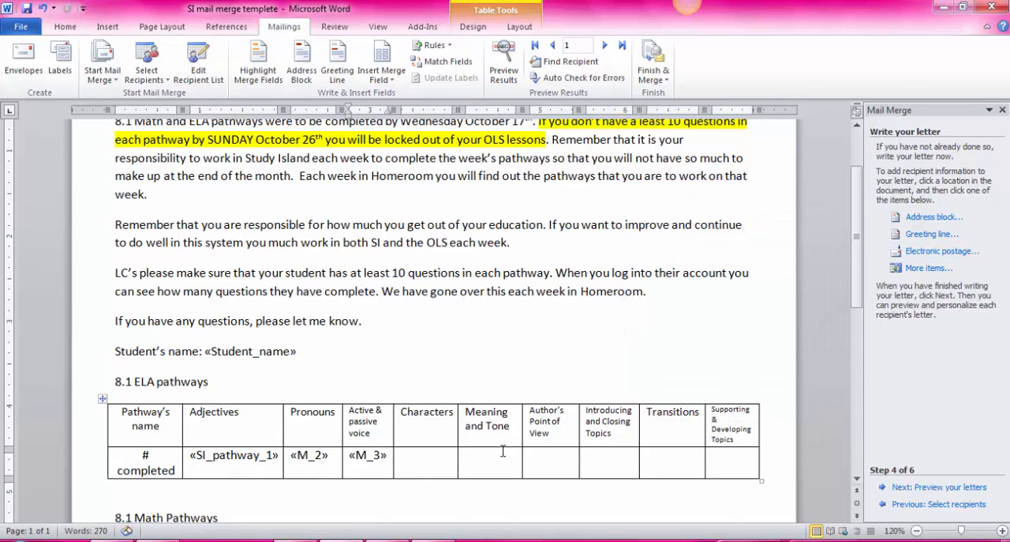
Insert merge field 4 in the # completed cell under Characters in the ELA table.
{"action": "left_click", "coordinate": [442, 465]}
{"action": "left_click", "coordinate": [928, 269]}
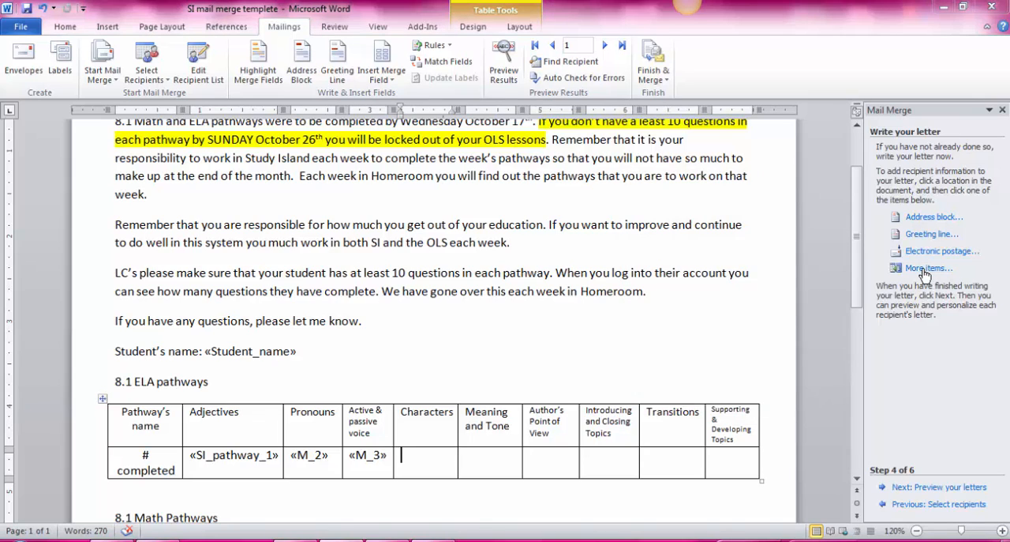
{"action": "left_click", "coordinate": [649, 284]}
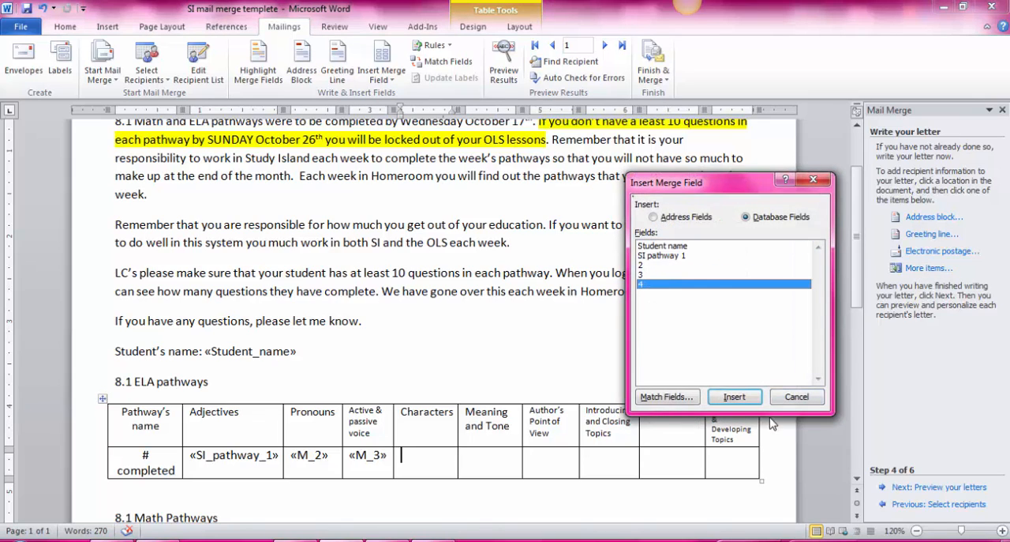
{"action": "left_click", "coordinate": [735, 397]}
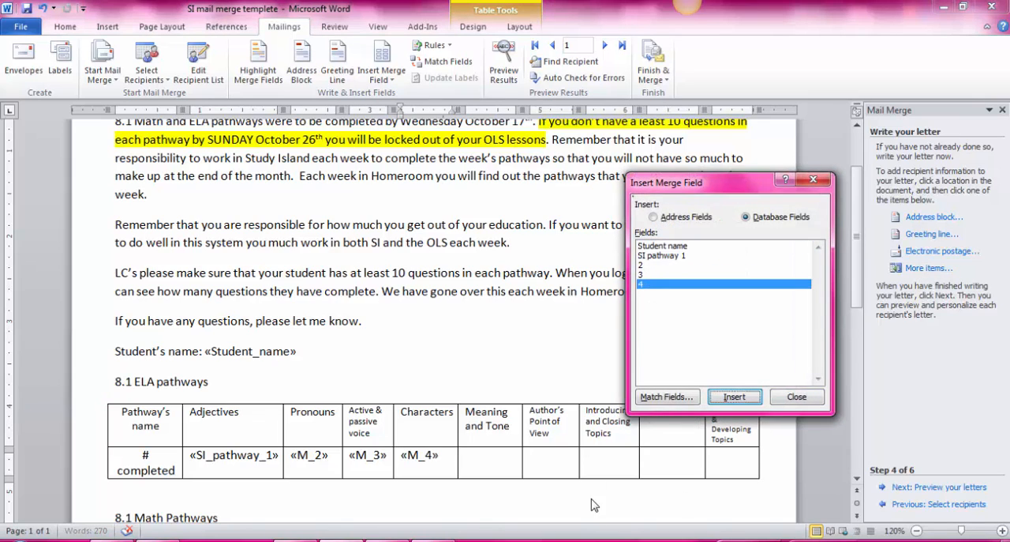
{"action": "left_click", "coordinate": [797, 396]}
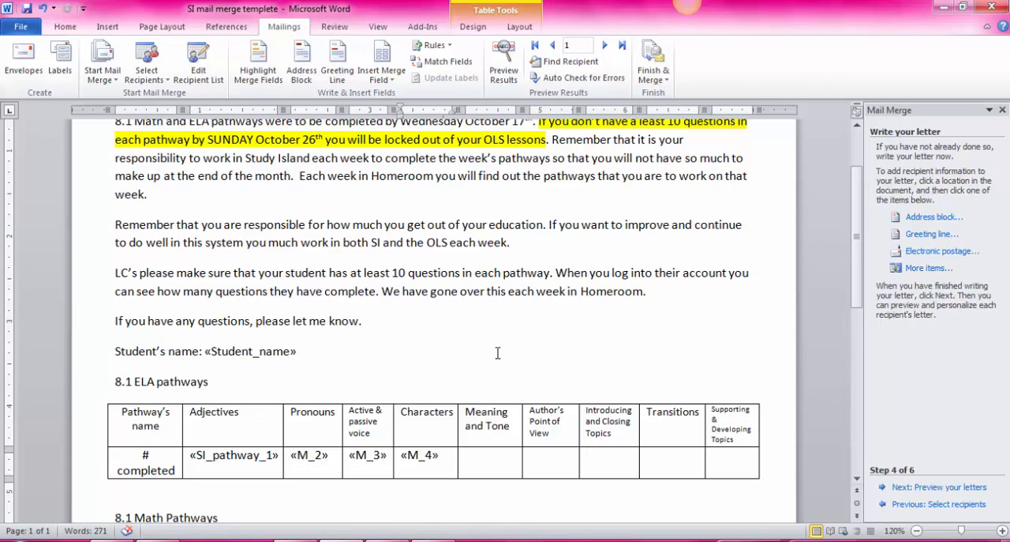
Preview the merged letter for the first recipient, checking the greeting, student name and both pathway tables.
{"action": "left_click", "coordinate": [931, 487]}
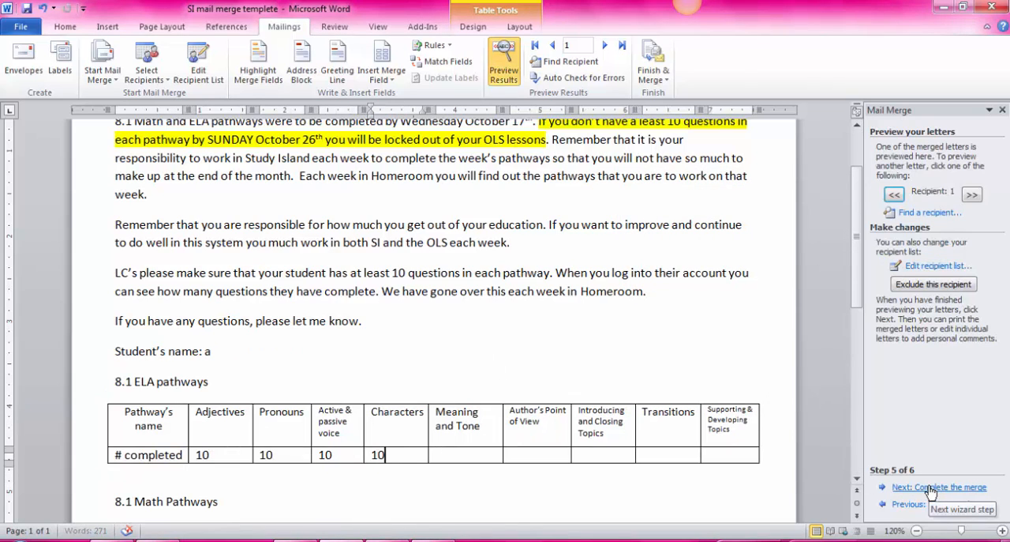
{"action": "scroll", "coordinate": [396, 423], "scroll_direction": "up", "scroll_amount": 2}
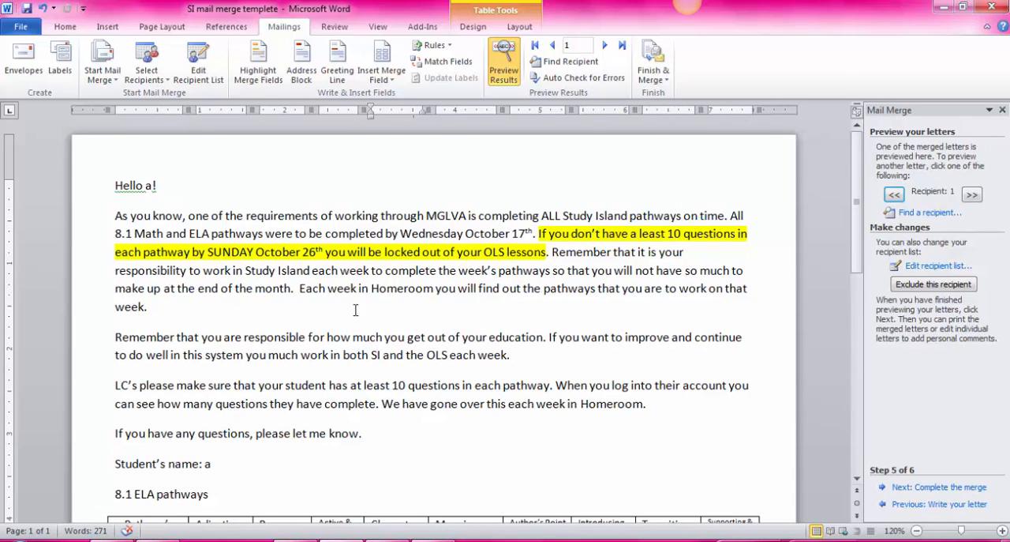
{"action": "scroll", "coordinate": [355, 310], "scroll_direction": "down", "scroll_amount": 2}
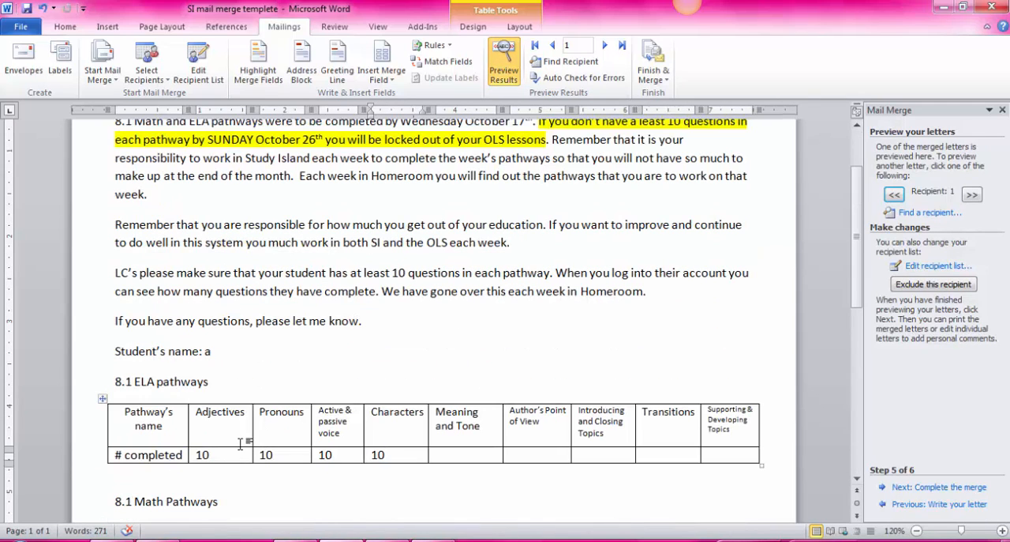
{"action": "scroll", "coordinate": [449, 481], "scroll_direction": "down", "scroll_amount": 4}
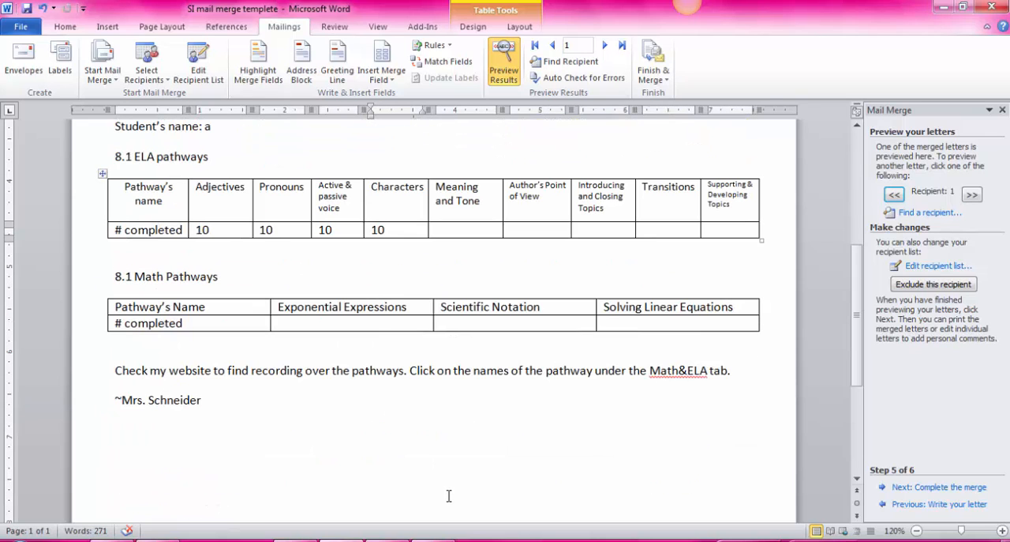
{"action": "scroll", "coordinate": [596, 461], "scroll_direction": "up", "scroll_amount": 6}
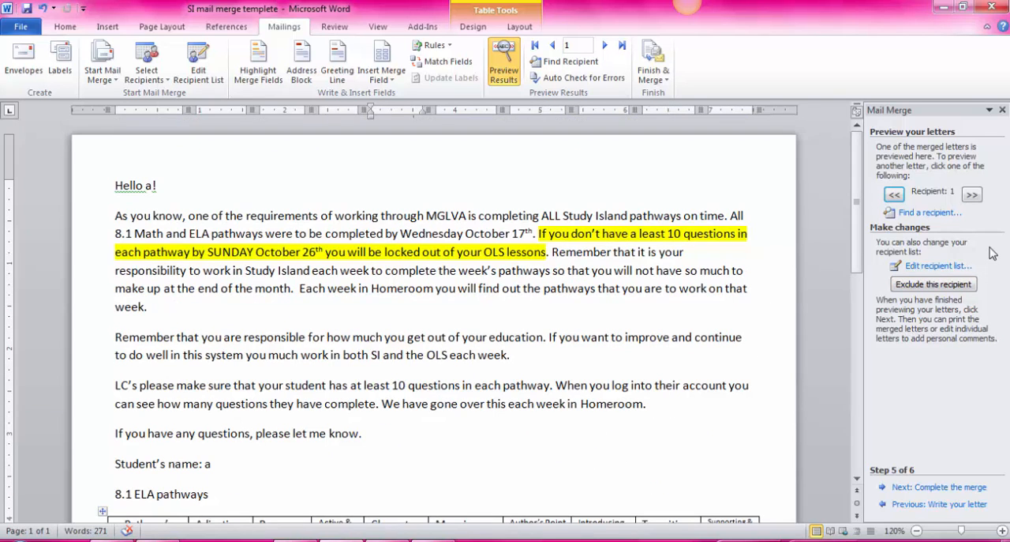
Complete the merge and generate editable individual letters for all records in a new document.
{"action": "left_click", "coordinate": [936, 487]}
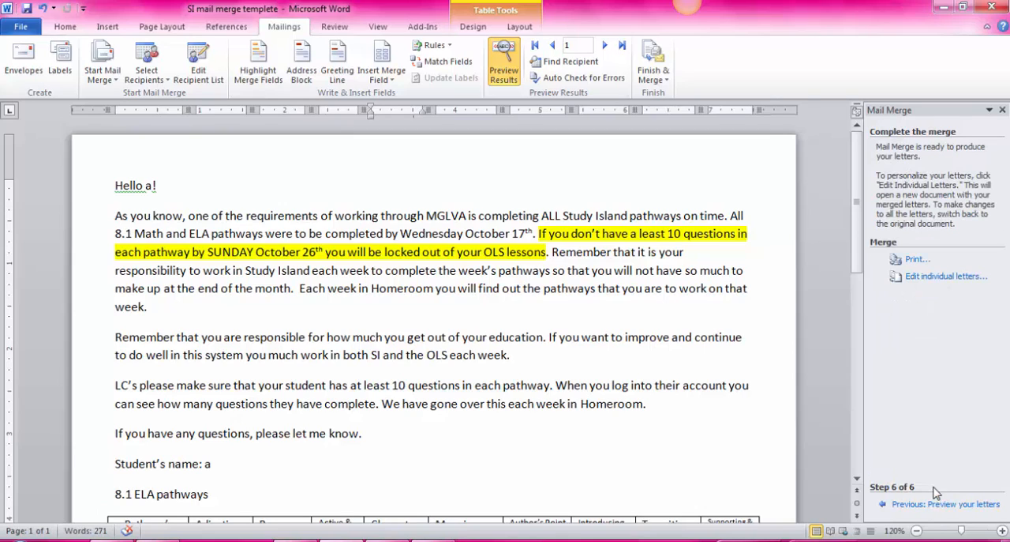
{"action": "left_click", "coordinate": [929, 278]}
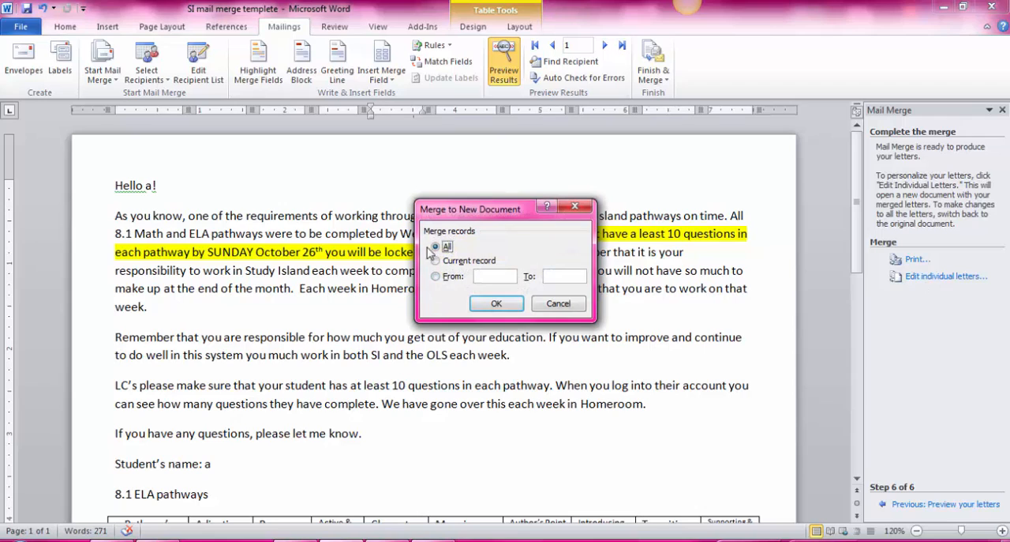
{"action": "left_click", "coordinate": [499, 305]}
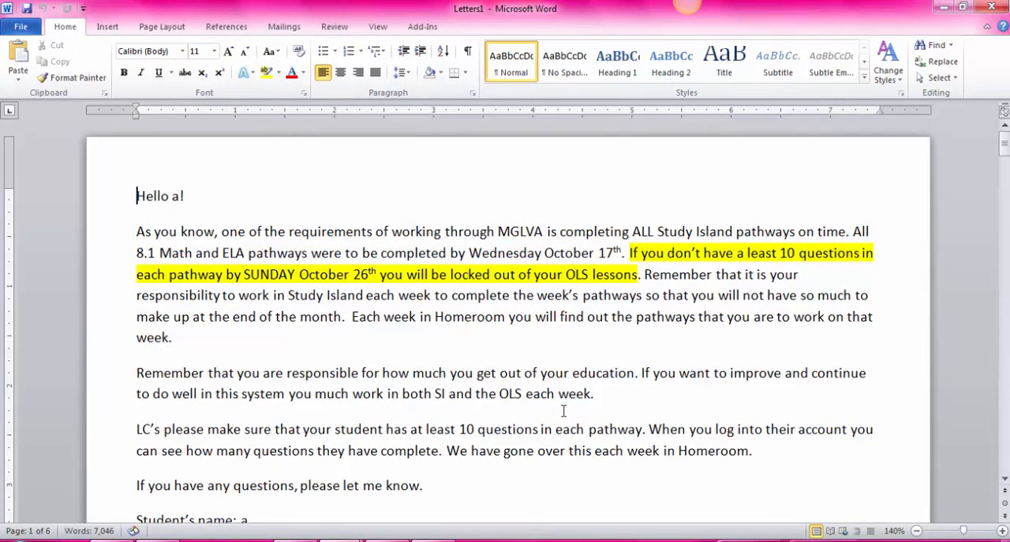
Review the merged letters for the first students, checking the greeting, student name and pathway counts in each.
{"action": "scroll", "coordinate": [346, 320], "scroll_direction": "down", "scroll_amount": 2}
{"action": "scroll", "coordinate": [345, 321], "scroll_direction": "down", "scroll_amount": 2}
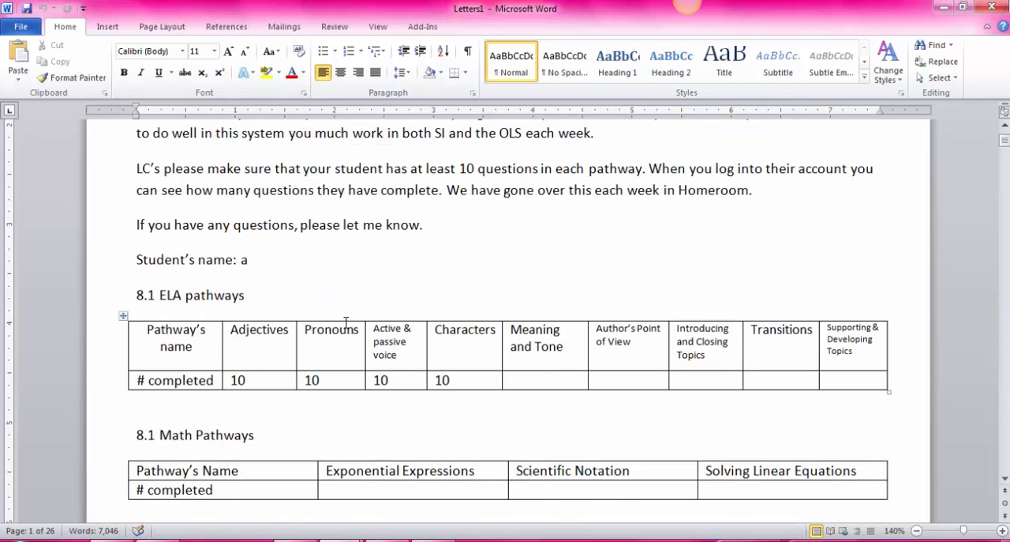
{"action": "scroll", "coordinate": [346, 321], "scroll_direction": "down", "scroll_amount": 9}
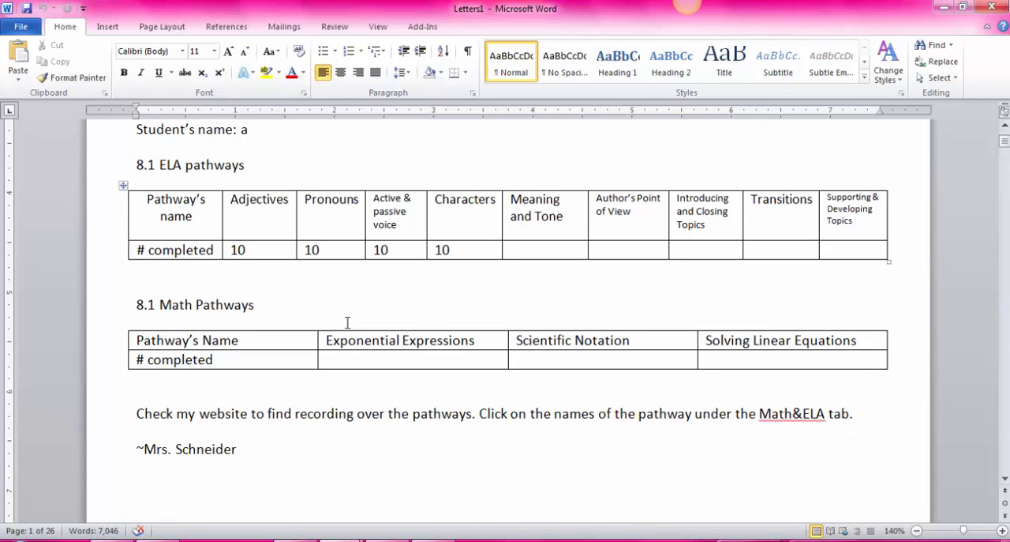
{"action": "scroll", "coordinate": [348, 323], "scroll_direction": "up", "scroll_amount": 9}
{"action": "scroll", "coordinate": [348, 326], "scroll_direction": "up", "scroll_amount": 4}
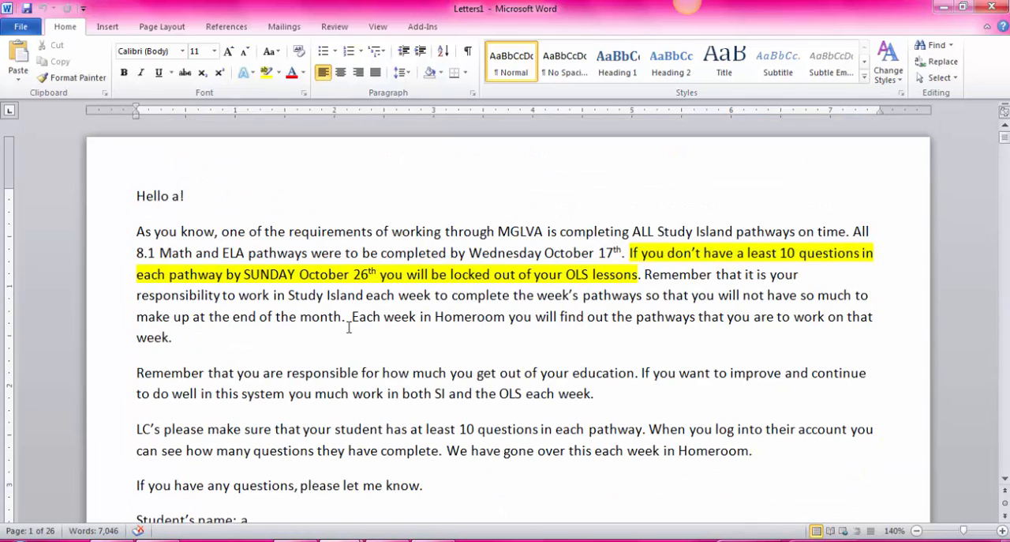
{"action": "scroll", "coordinate": [377, 352], "scroll_direction": "down", "scroll_amount": 2}
{"action": "scroll", "coordinate": [377, 352], "scroll_direction": "down", "scroll_amount": 2}
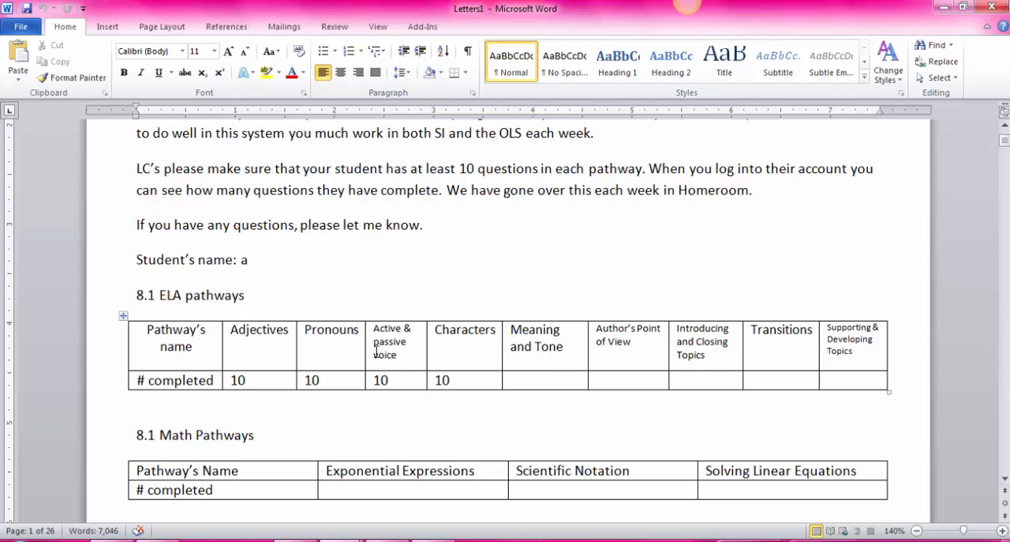
{"action": "scroll", "coordinate": [332, 298], "scroll_direction": "up", "scroll_amount": 5}
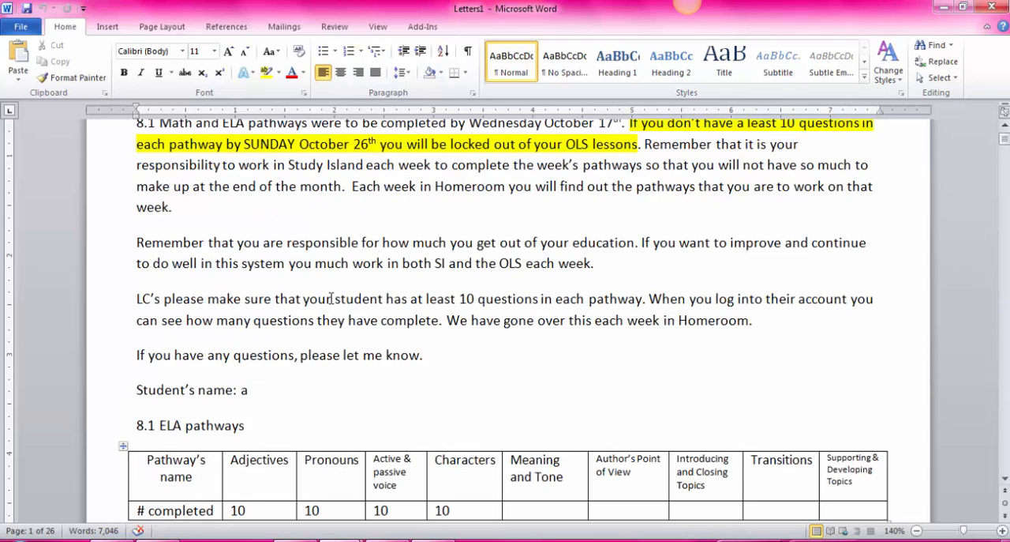
{"action": "scroll", "coordinate": [332, 298], "scroll_direction": "down", "scroll_amount": 4}
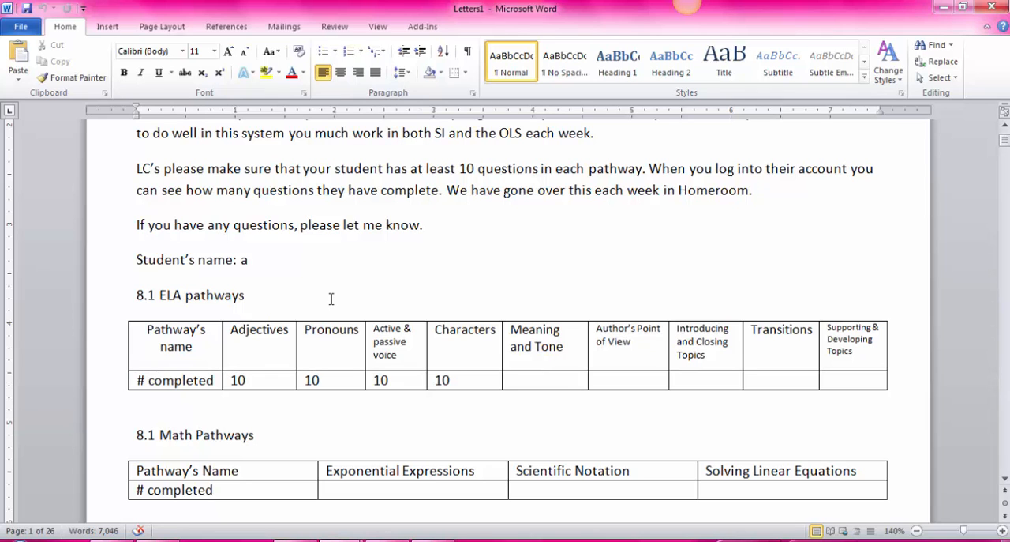
{"action": "scroll", "coordinate": [332, 299], "scroll_direction": "down", "scroll_amount": 18}
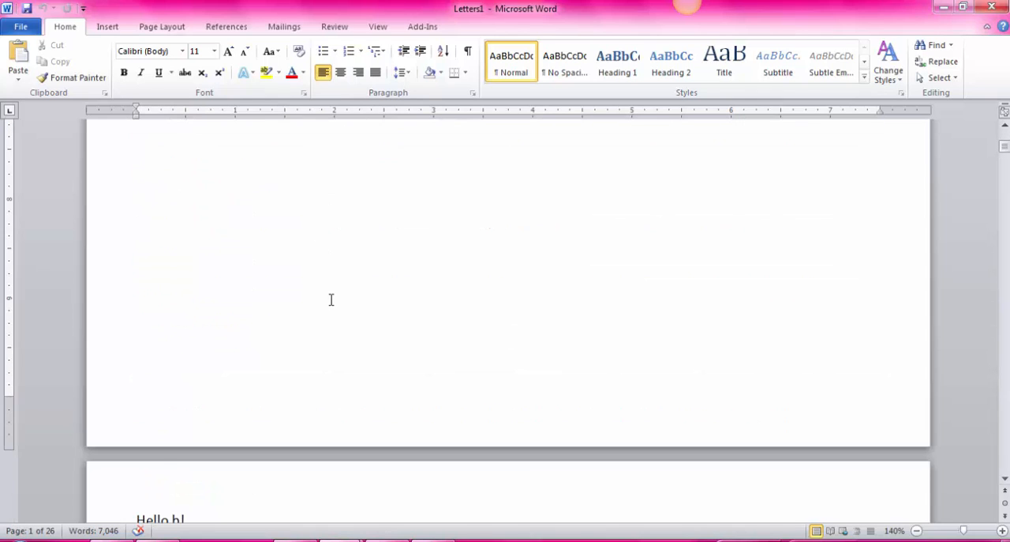
{"action": "scroll", "coordinate": [332, 299], "scroll_direction": "down", "scroll_amount": 18}
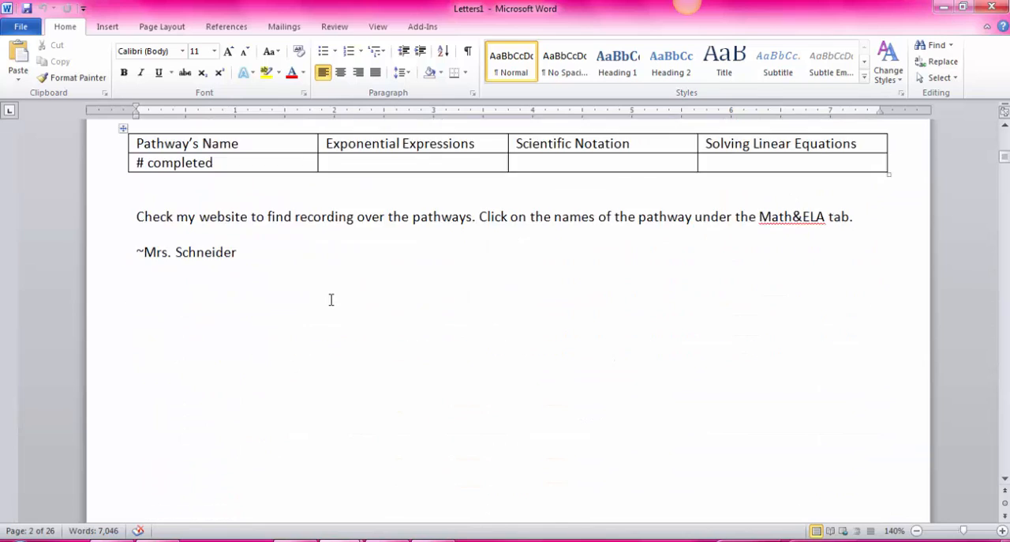
Change the # completed value under Characters in student c's ELA table to 20.
{"action": "scroll", "coordinate": [332, 299], "scroll_direction": "down", "scroll_amount": 9}
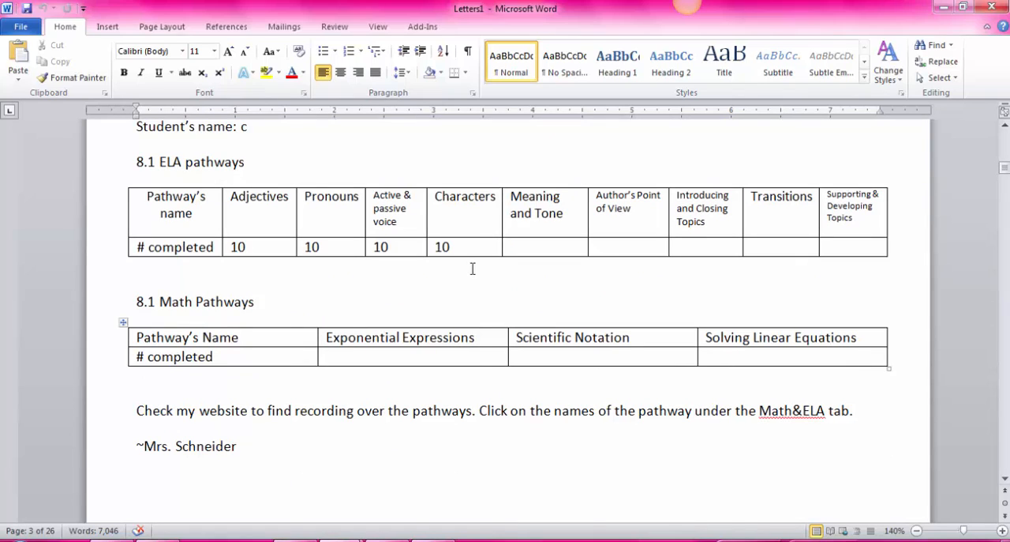
{"action": "left_click_drag", "start_coordinate": [463, 247], "coordinate": [436, 252]}
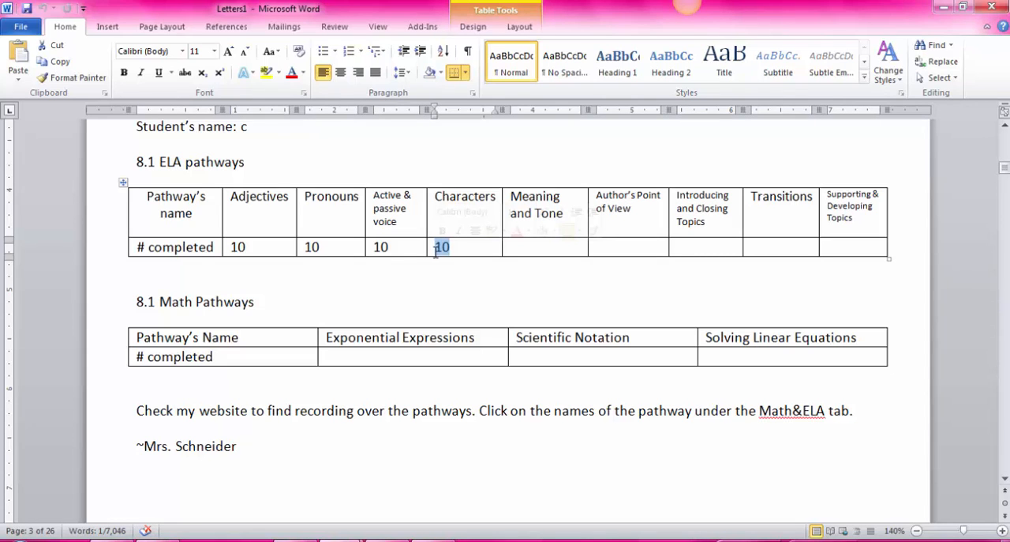
{"action": "type", "text": "20"}
Select student c's entire letter from the greeting through the signature, and clear the selection by placing the cursor in the ELA table.
{"action": "scroll", "coordinate": [508, 302], "scroll_direction": "down", "scroll_amount": 5}
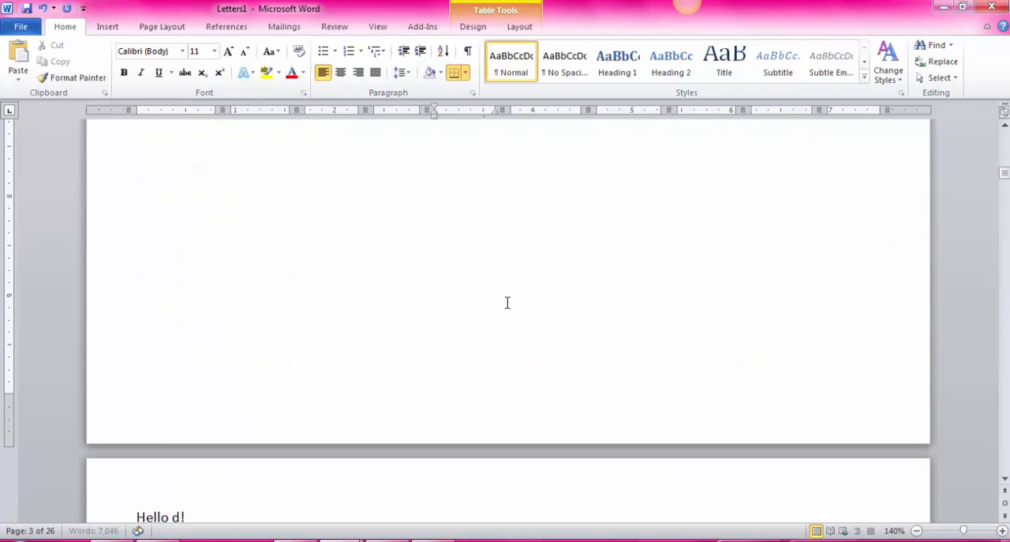
{"action": "scroll", "coordinate": [508, 302], "scroll_direction": "down", "scroll_amount": 10}
{"action": "scroll", "coordinate": [505, 305], "scroll_direction": "up", "scroll_amount": 6}
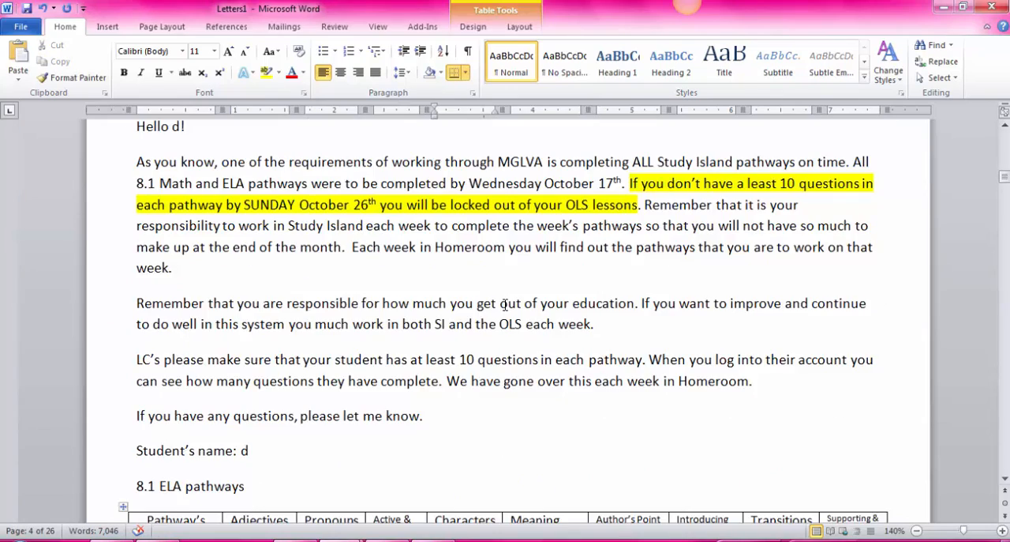
{"action": "scroll", "coordinate": [506, 305], "scroll_direction": "up", "scroll_amount": 15}
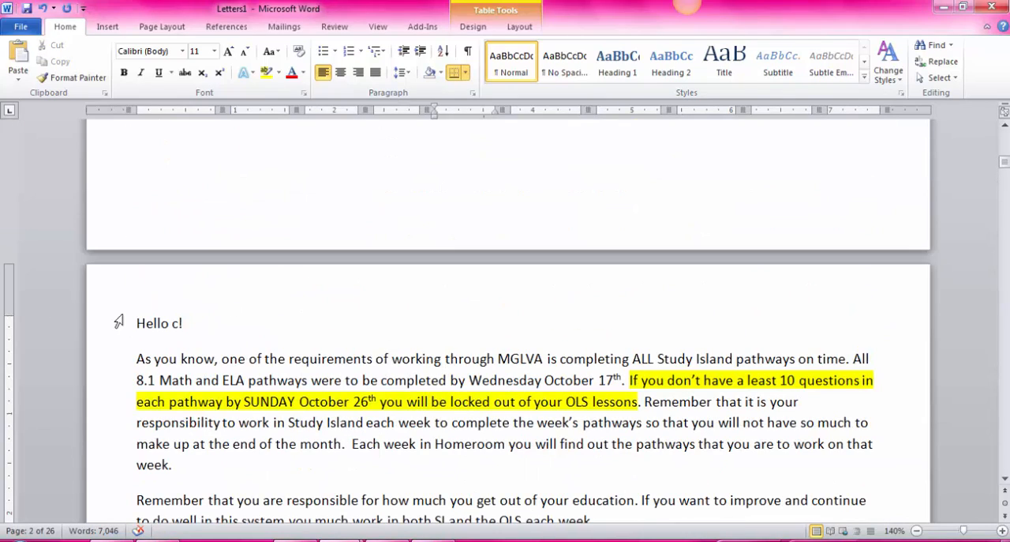
{"action": "left_click_drag", "start_coordinate": [135, 323], "coordinate": [282, 131]}
{"action": "scroll", "coordinate": [660, 422], "scroll_direction": "up", "scroll_amount": 4}
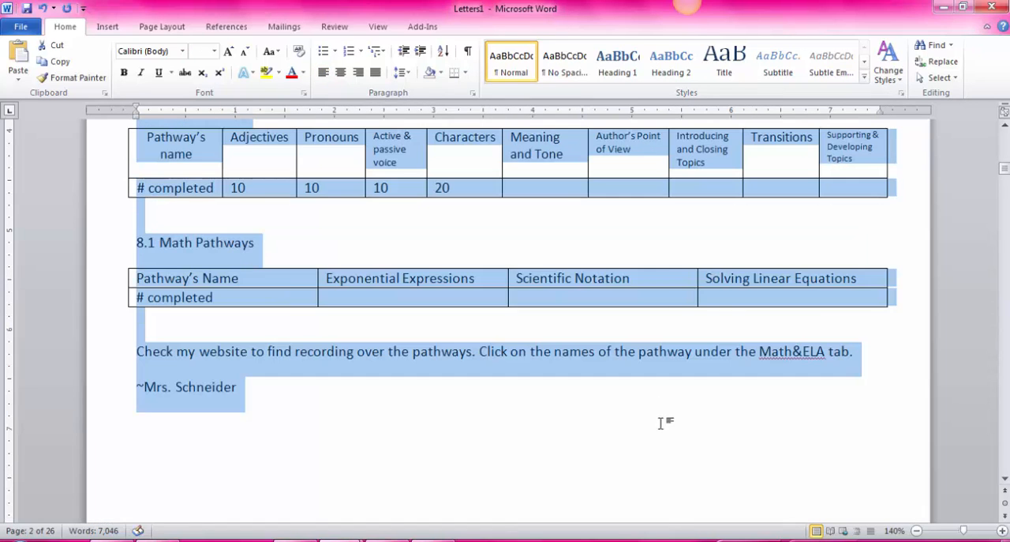
{"action": "scroll", "coordinate": [799, 440], "scroll_direction": "up", "scroll_amount": 3}
{"action": "left_click", "coordinate": [445, 383]}
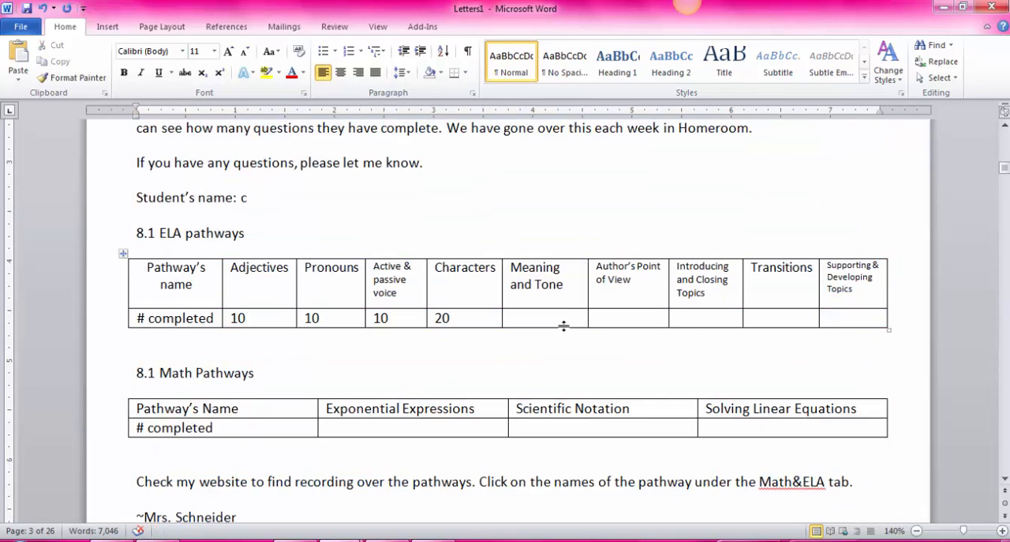
{"action": "left_click", "coordinate": [553, 321]}
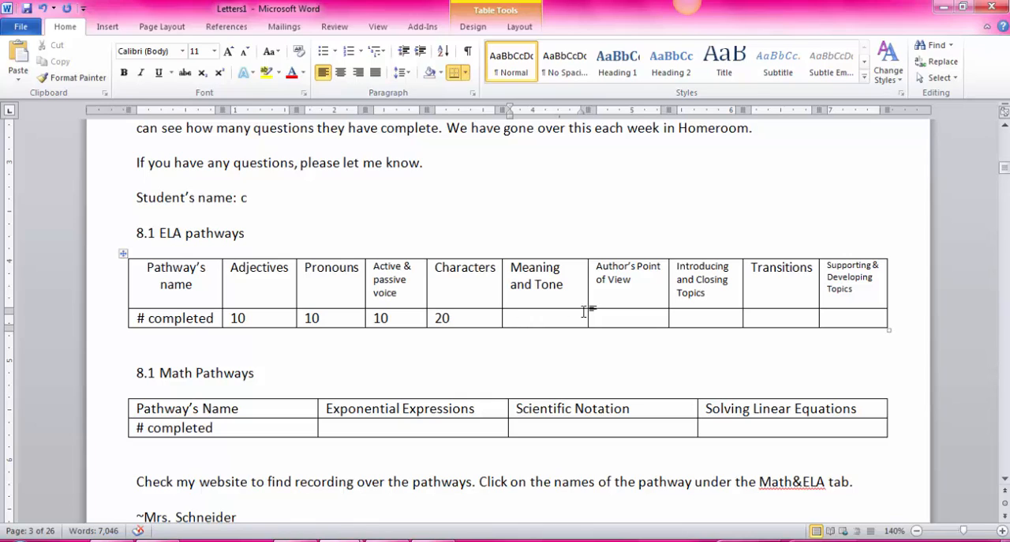
Enter 0 as the # completed value for each ELA pathway from Meaning and Tone through Supporting & Developing Topics in student c's letter.
{"action": "type", "text": "0"}
{"action": "left_click", "coordinate": [637, 311]}
{"action": "type", "text": "0"}
{"action": "left_click", "coordinate": [688, 320]}
{"action": "type", "text": "0"}
{"action": "left_click", "coordinate": [792, 316]}
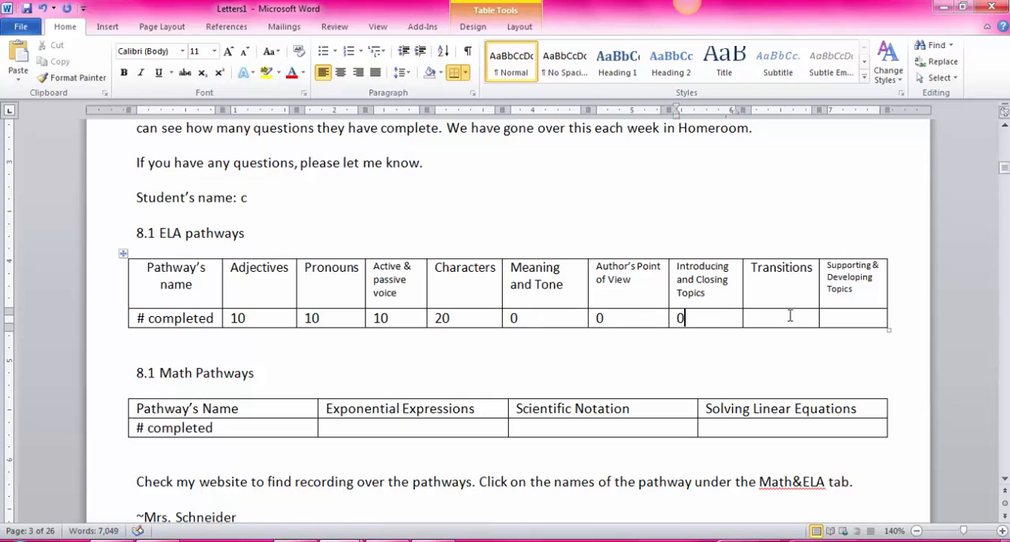
{"action": "type", "text": "0"}
{"action": "left_click", "coordinate": [840, 320]}
{"action": "type", "text": "0"}
Highlight the text in red across both rows of student c's ELA table, from the Characters column through Supporting & Developing Topics.
{"action": "left_click_drag", "start_coordinate": [857, 317], "coordinate": [489, 301]}
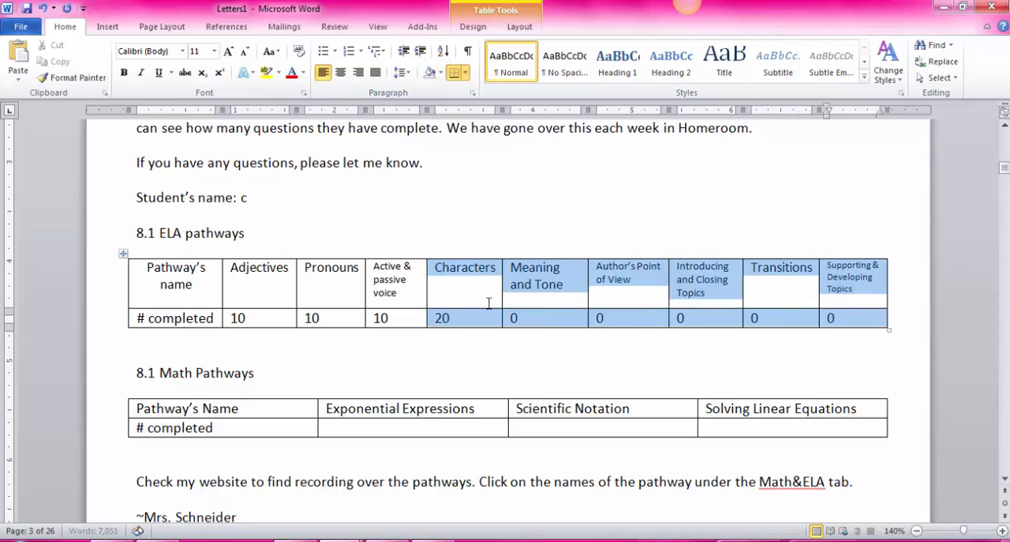
{"action": "left_click", "coordinate": [279, 72]}
{"action": "left_click", "coordinate": [274, 109]}
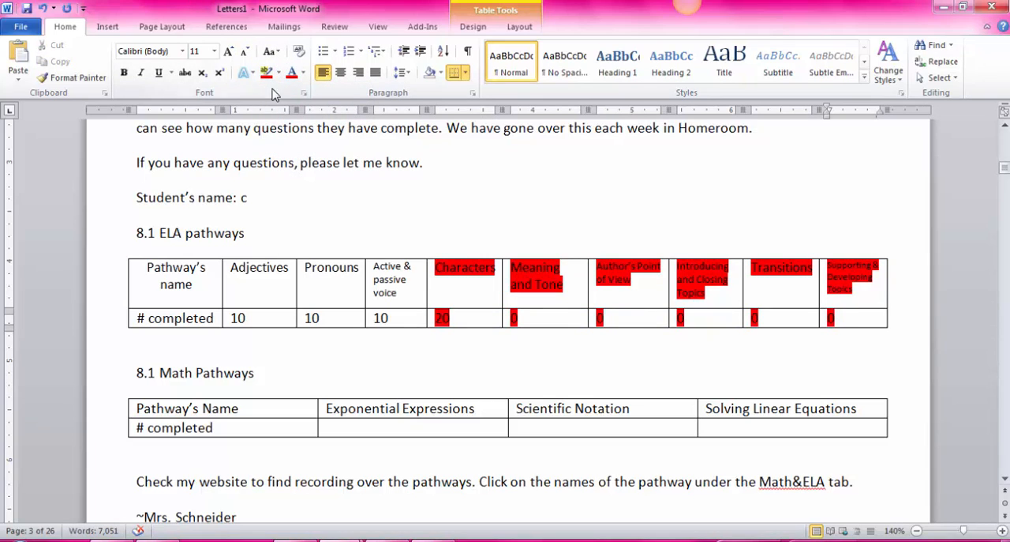
Apply red shading to the cells from Characters through Supporting & Developing Topics in both rows of student c's ELA table.
{"action": "left_click", "coordinate": [442, 73]}
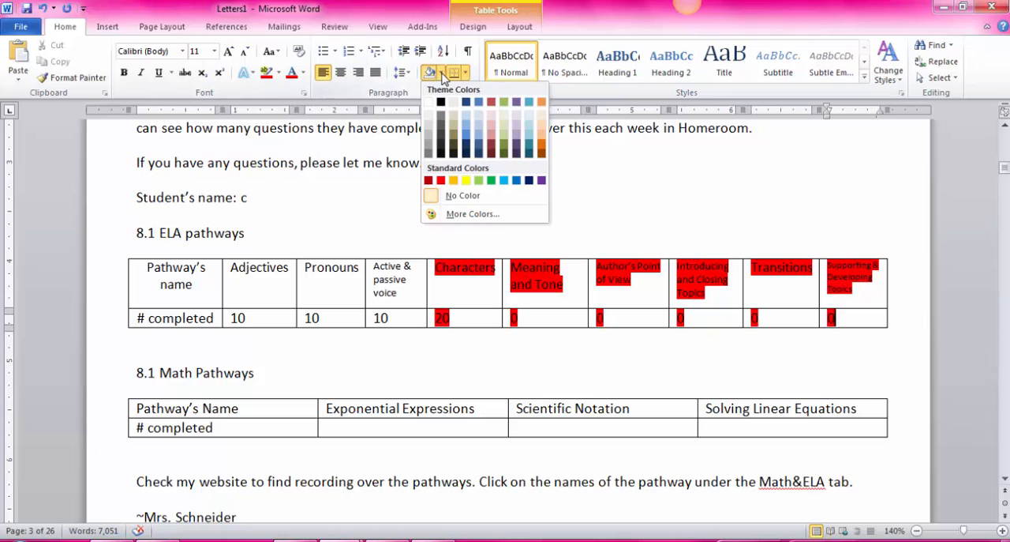
{"action": "left_click", "coordinate": [441, 180]}
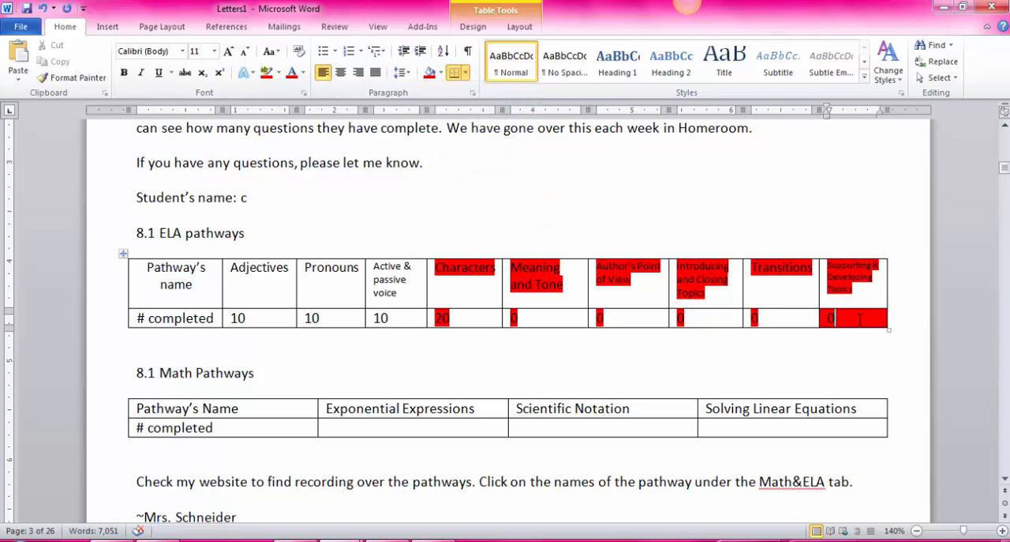
{"action": "left_click_drag", "start_coordinate": [847, 318], "coordinate": [480, 286]}
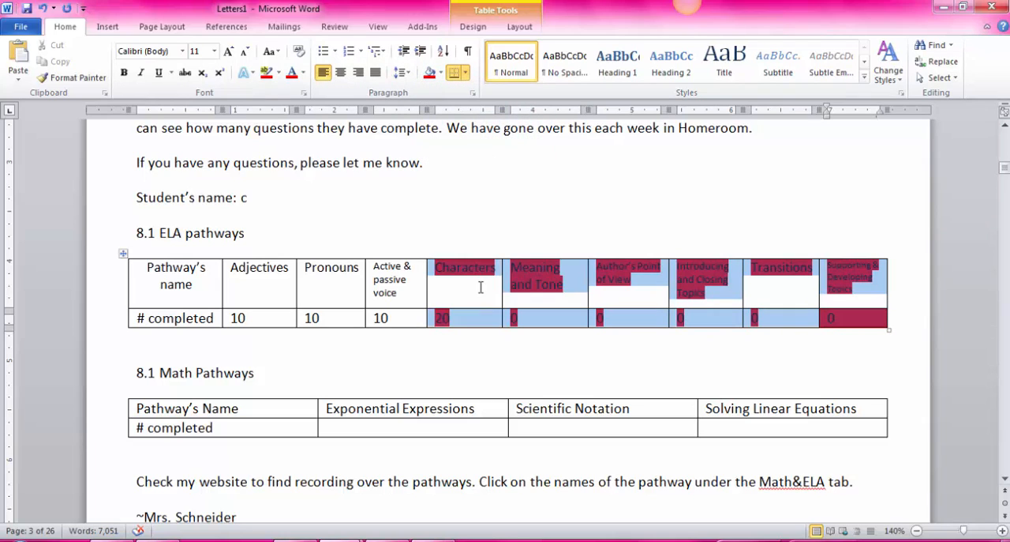
{"action": "left_click", "coordinate": [430, 73]}
{"action": "left_click", "coordinate": [613, 341]}
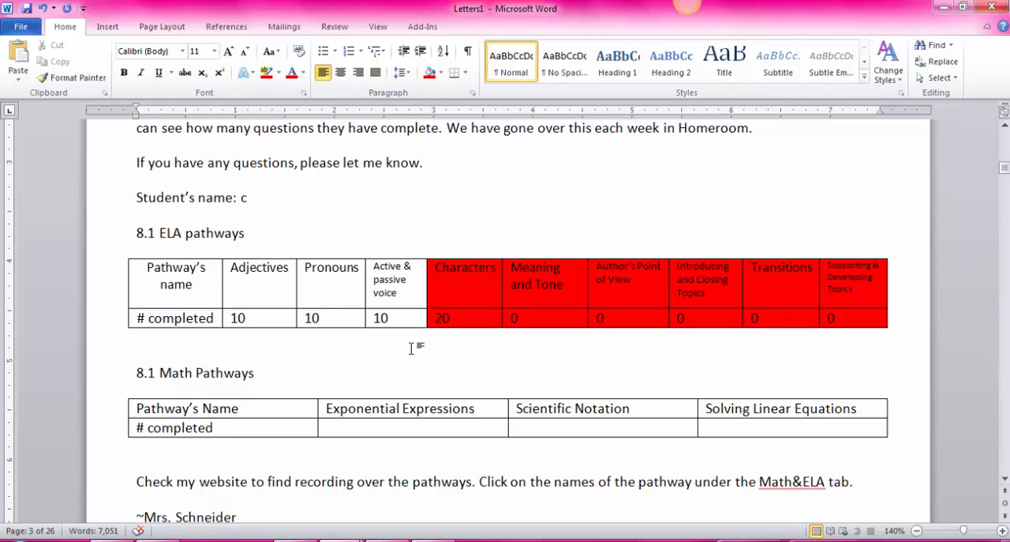
Select student c's letter from its end up to the greeting, and clear the selection below the ELA table.
{"action": "scroll", "coordinate": [413, 345], "scroll_direction": "down", "scroll_amount": 3}
{"action": "mouse_move", "coordinate": [271, 422]}
{"action": "left_mouse_down"}
{"action": "mouse_move", "coordinate": [89, 175]}
{"action": "mouse_move", "coordinate": [85, 95]}
{"action": "mouse_move", "coordinate": [85, 199]}
{"action": "left_mouse_up"}
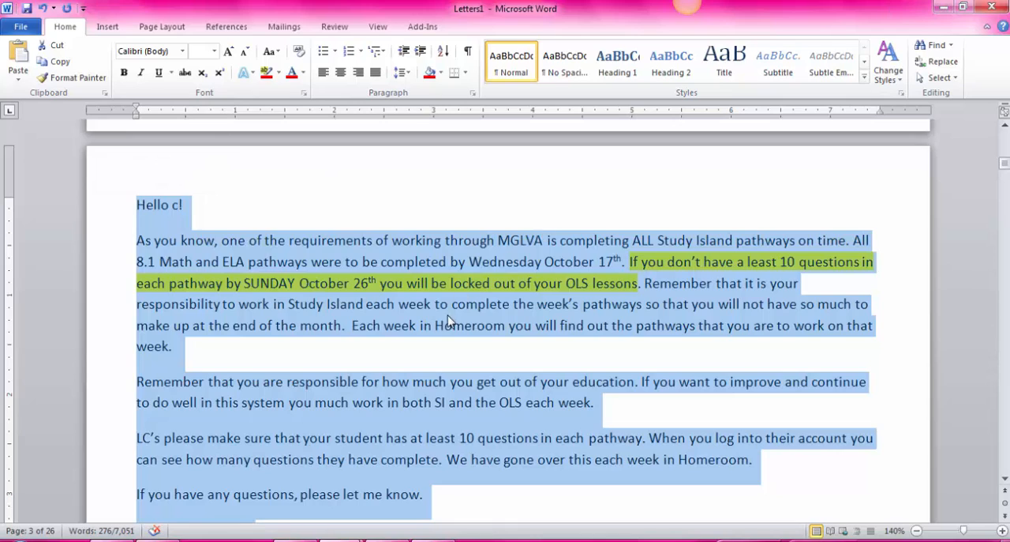
{"action": "scroll", "coordinate": [447, 320], "scroll_direction": "down", "scroll_amount": 4}
{"action": "left_click", "coordinate": [552, 432]}
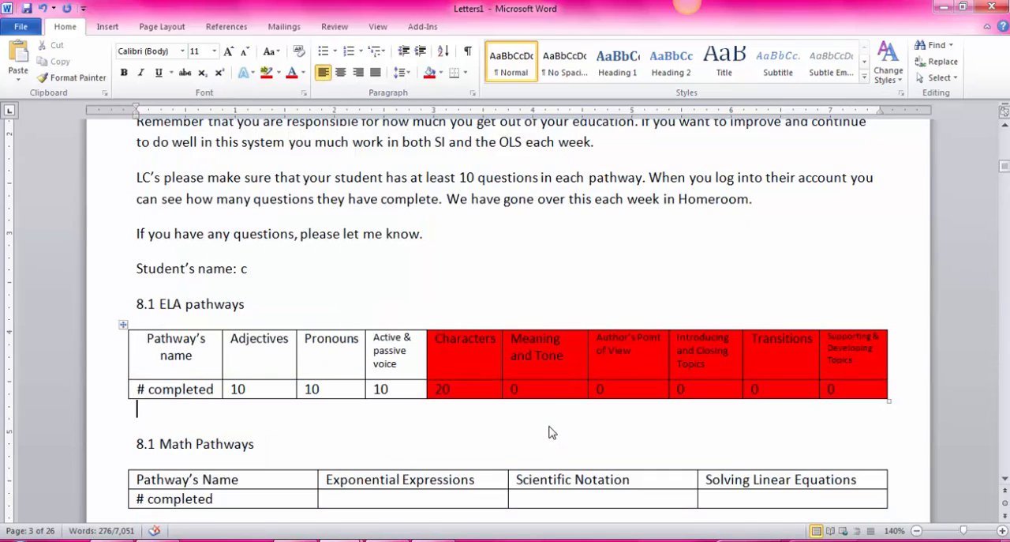
Return to the start of the merged document and view student a's letter.
{"action": "scroll", "coordinate": [577, 292], "scroll_direction": "up", "scroll_amount": 8}
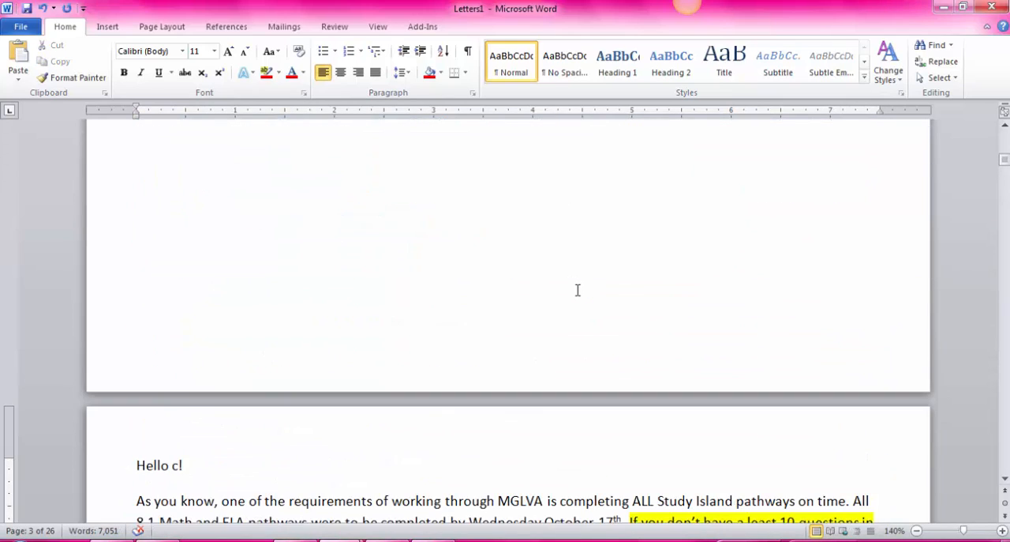
{"action": "scroll", "coordinate": [577, 291], "scroll_direction": "up", "scroll_amount": 15}
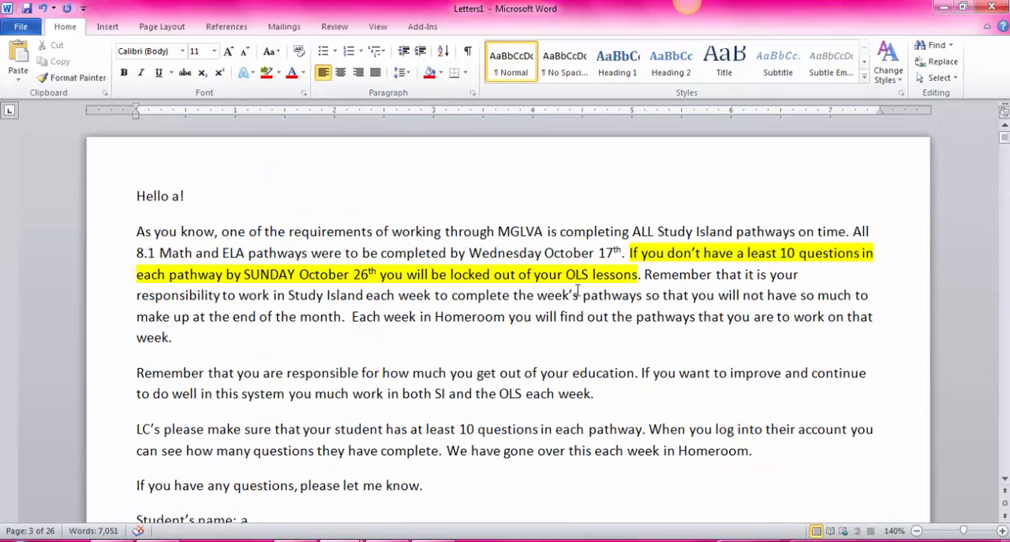
{"action": "scroll", "coordinate": [578, 291], "scroll_direction": "down", "scroll_amount": 2}
{"action": "scroll", "coordinate": [585, 235], "scroll_direction": "up", "scroll_amount": 2}
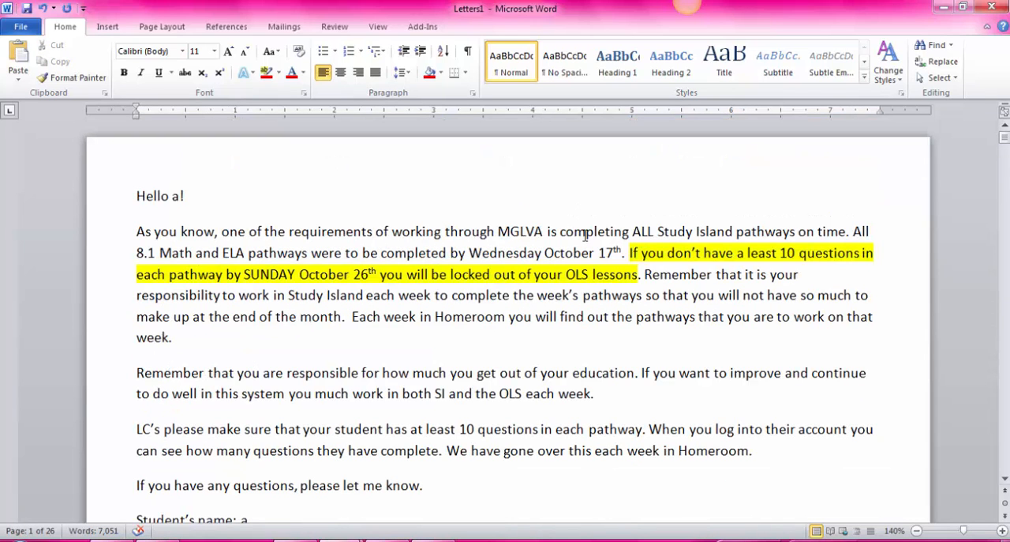